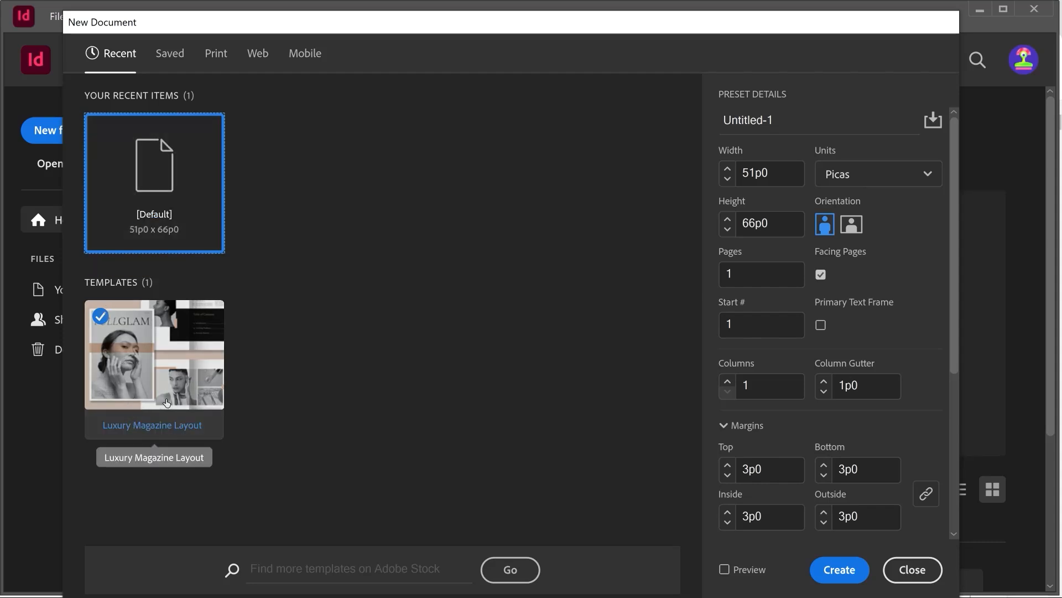
Step: Examine the saved and print document presets and browse the print templates for a new document
click(174, 59)
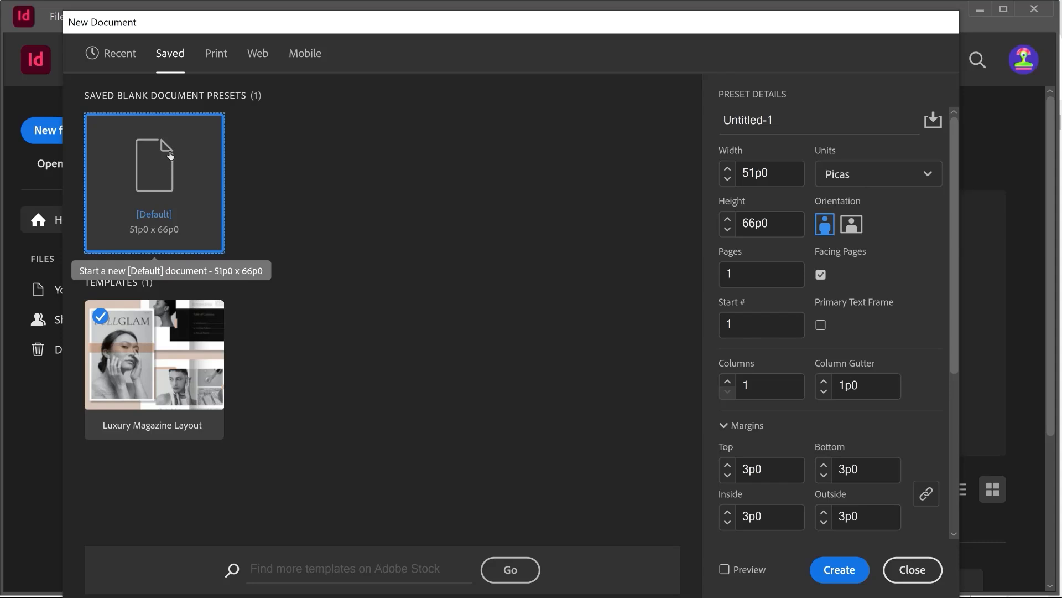
click(219, 57)
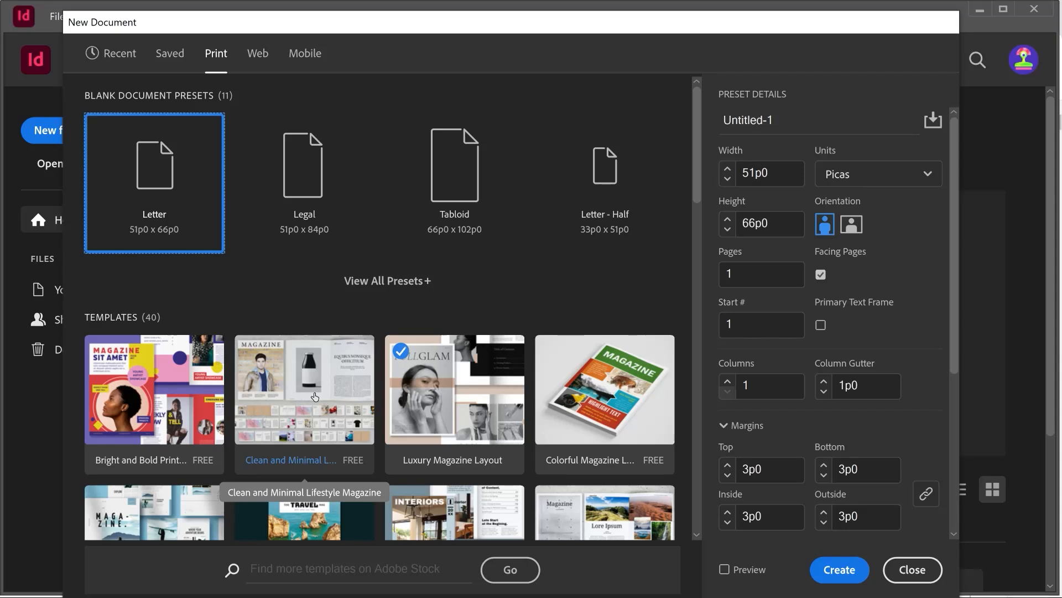
scroll(315, 396, down, 1)
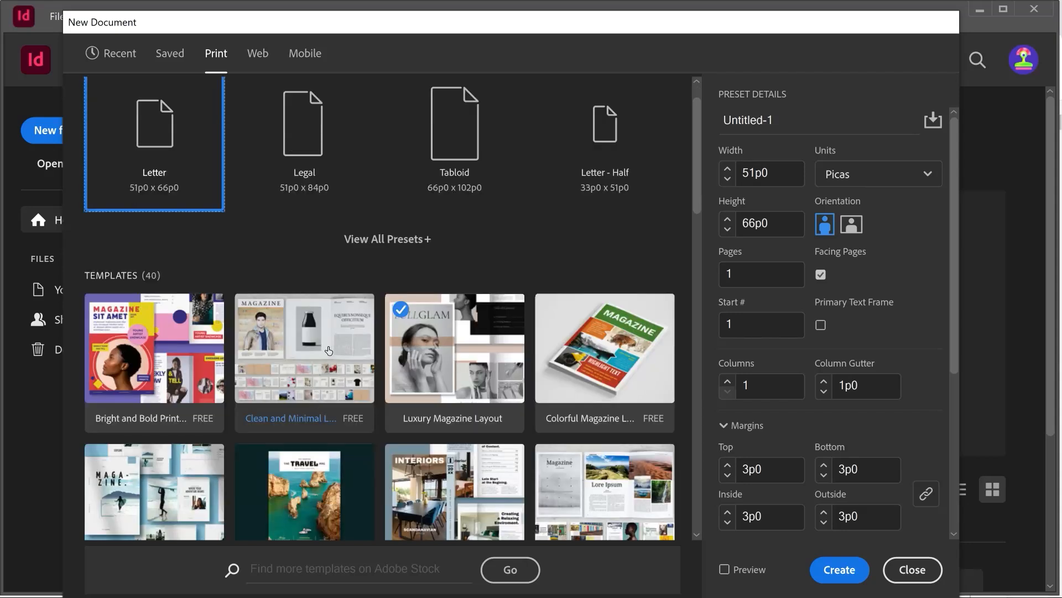
scroll(329, 351, down, 1)
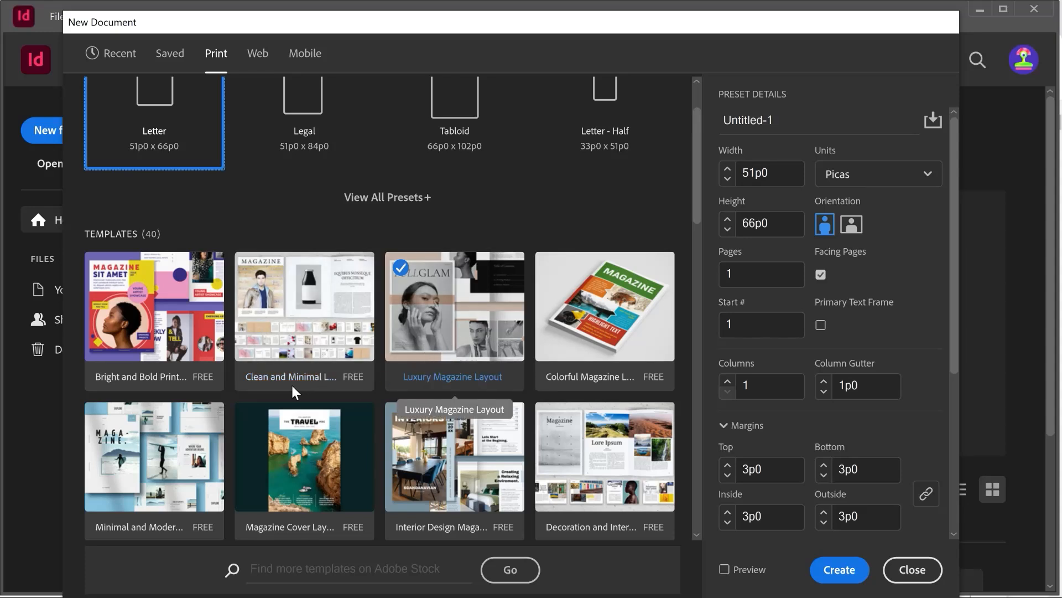
scroll(290, 383, up, 2)
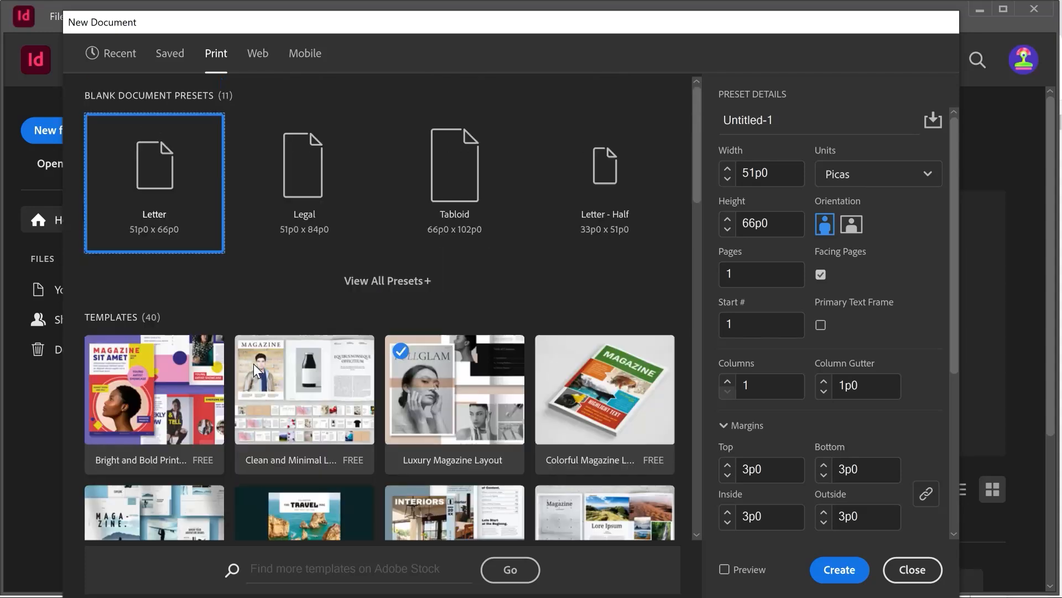
click(168, 54)
click(216, 53)
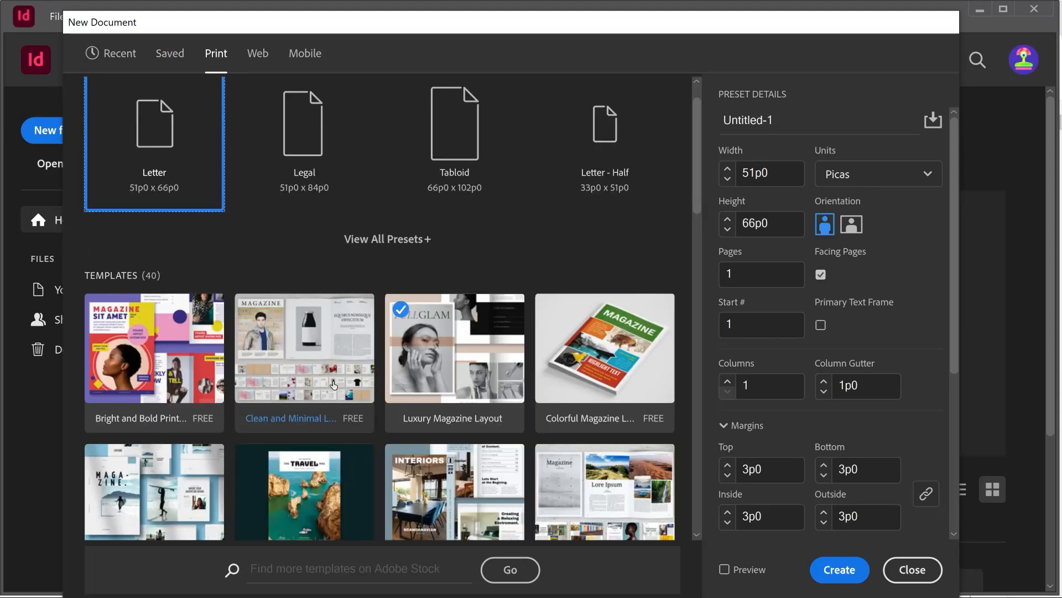
scroll(333, 385, down, 1)
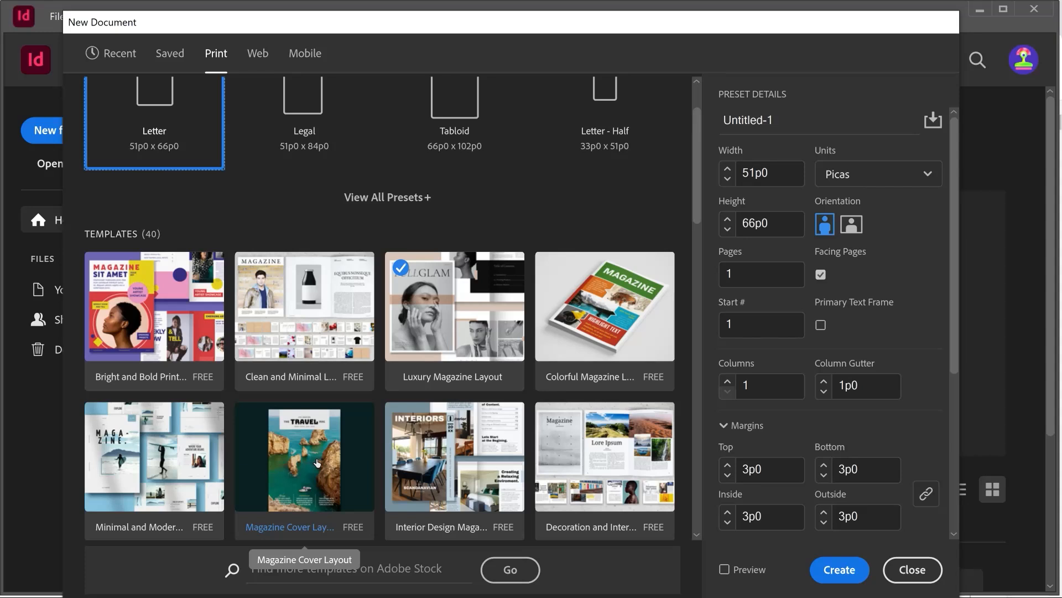
scroll(312, 440, down, 1)
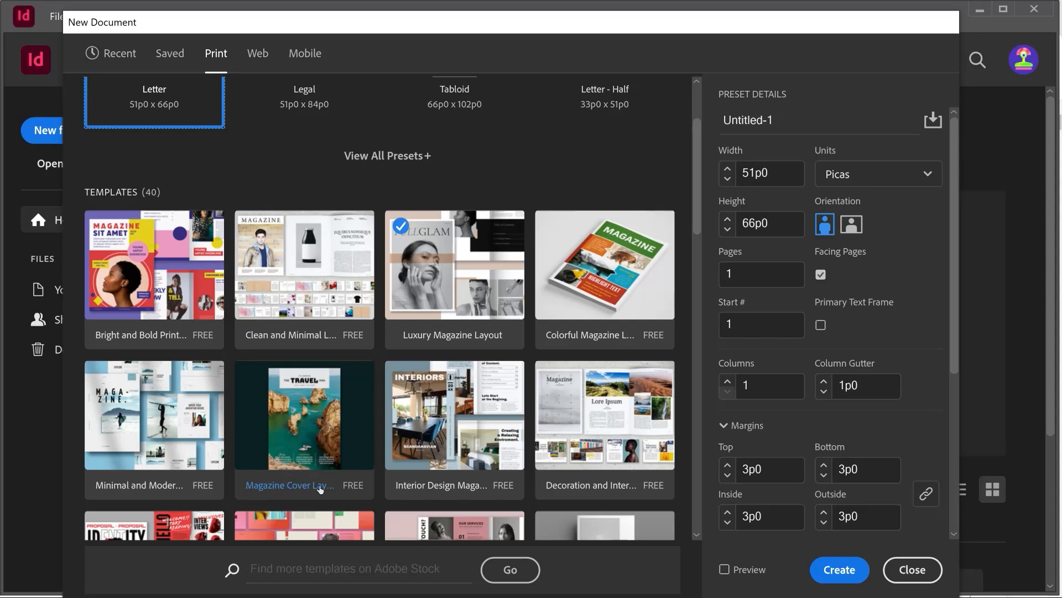
Step: Preview the free Magazine Cover Layout template, download it and open it as a document
click(310, 407)
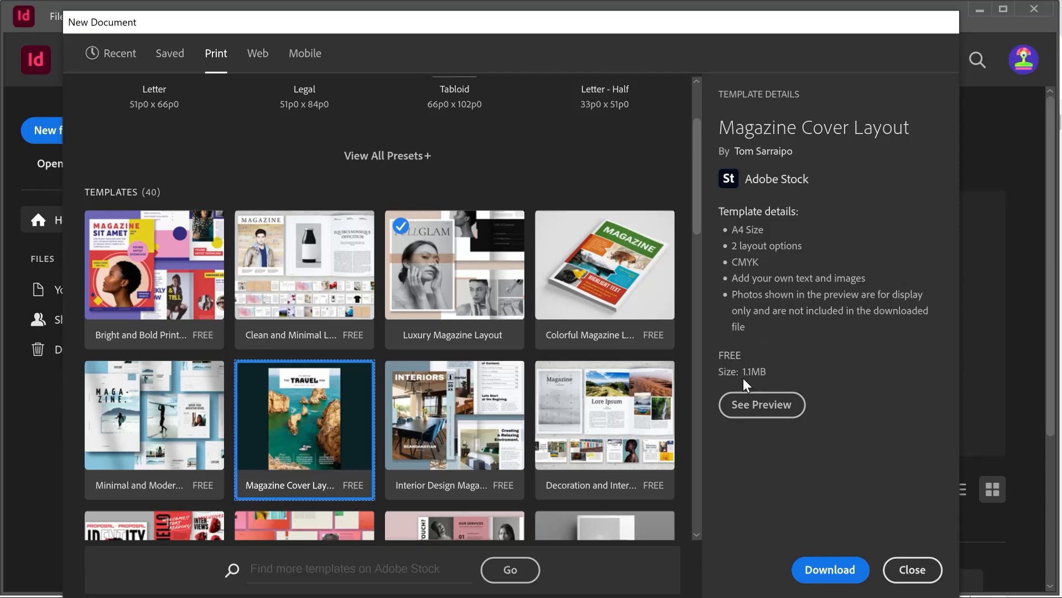
click(755, 410)
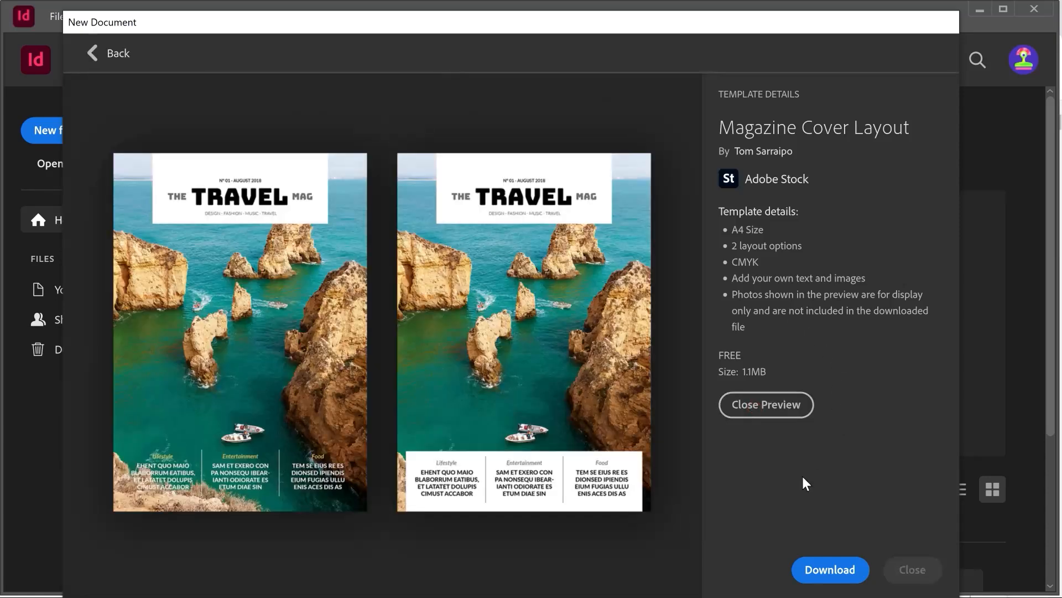
click(823, 567)
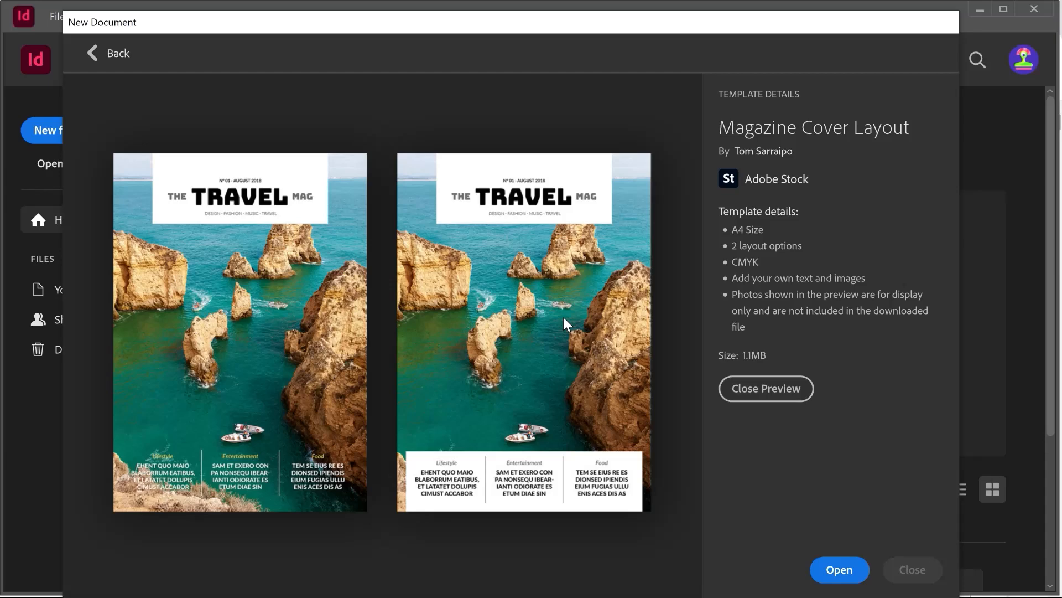
click(829, 560)
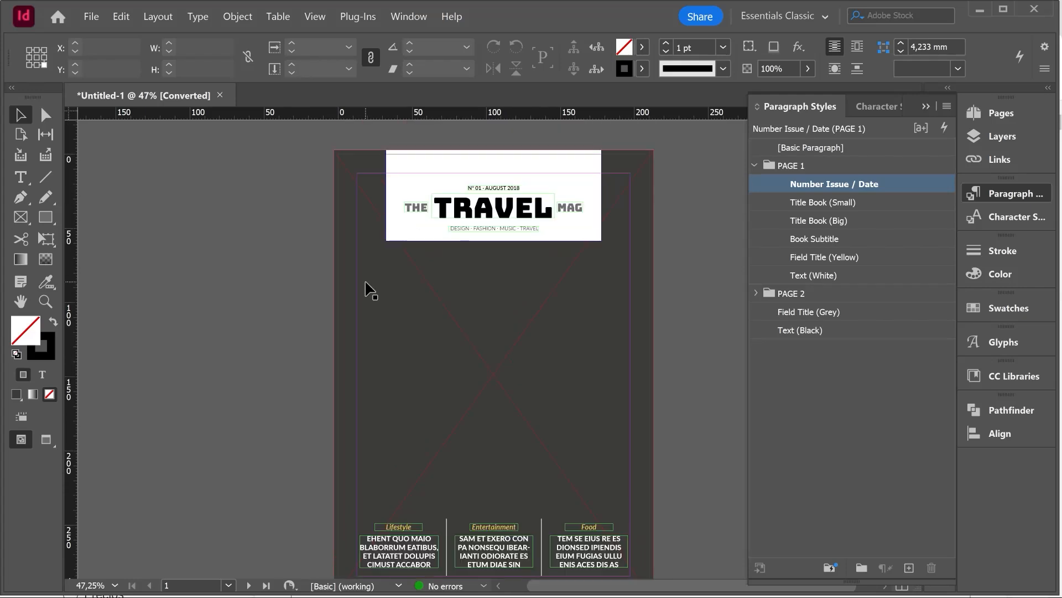
Step: Close the magazine cover document without saving and start setting up another new file
key(ctrl+w)
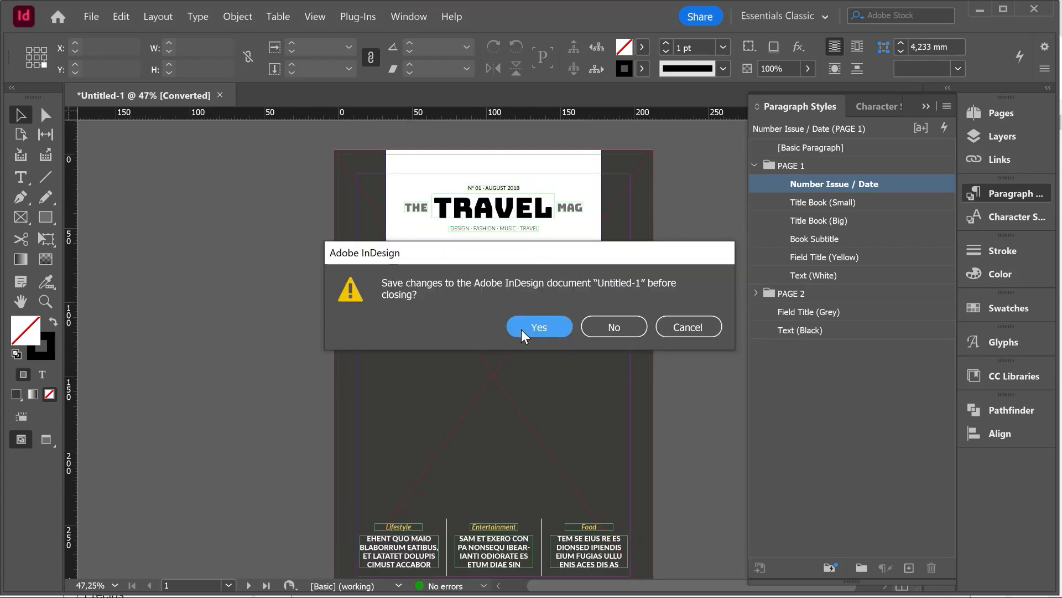
click(617, 327)
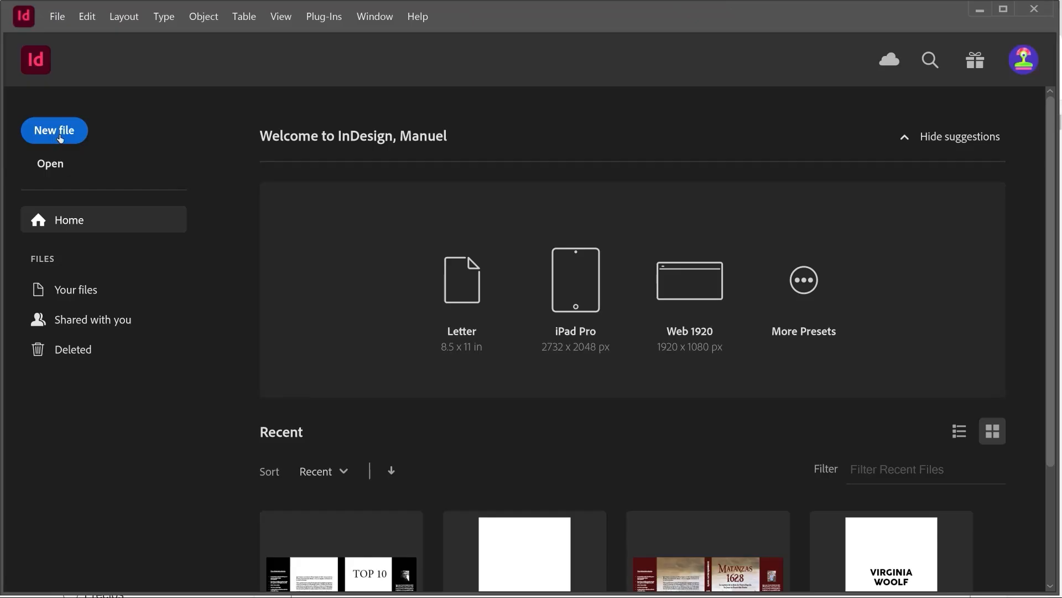
click(60, 138)
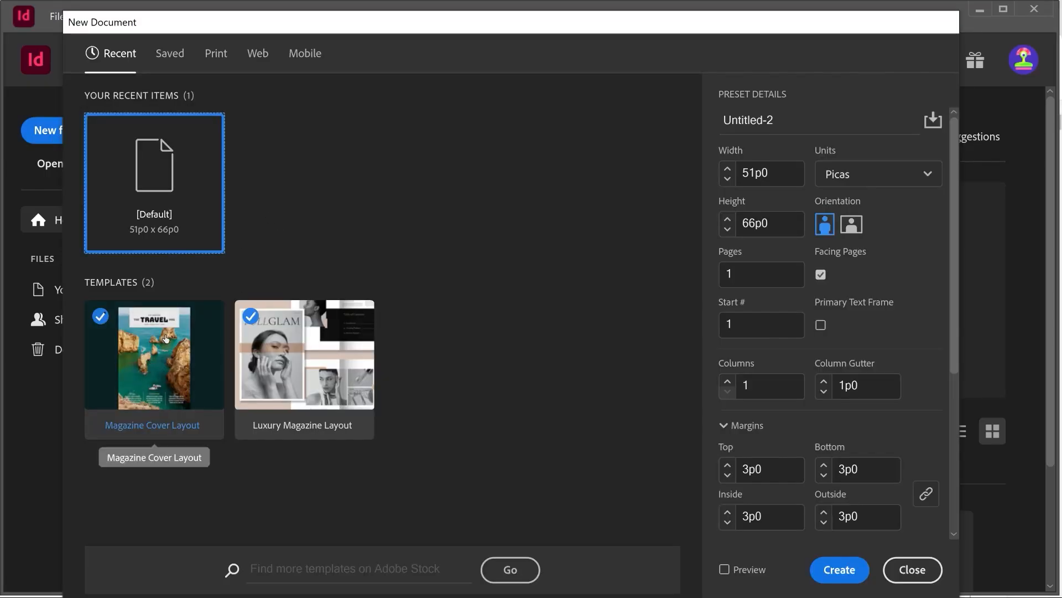
Step: Look through the saved, print, web and mobile presets and templates for the new document
click(174, 55)
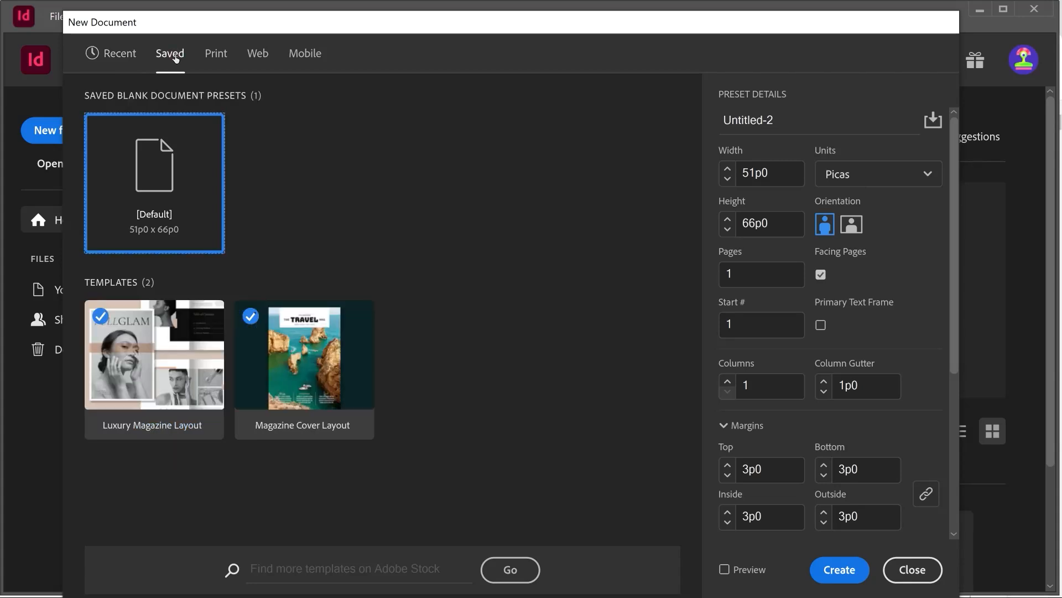
click(216, 54)
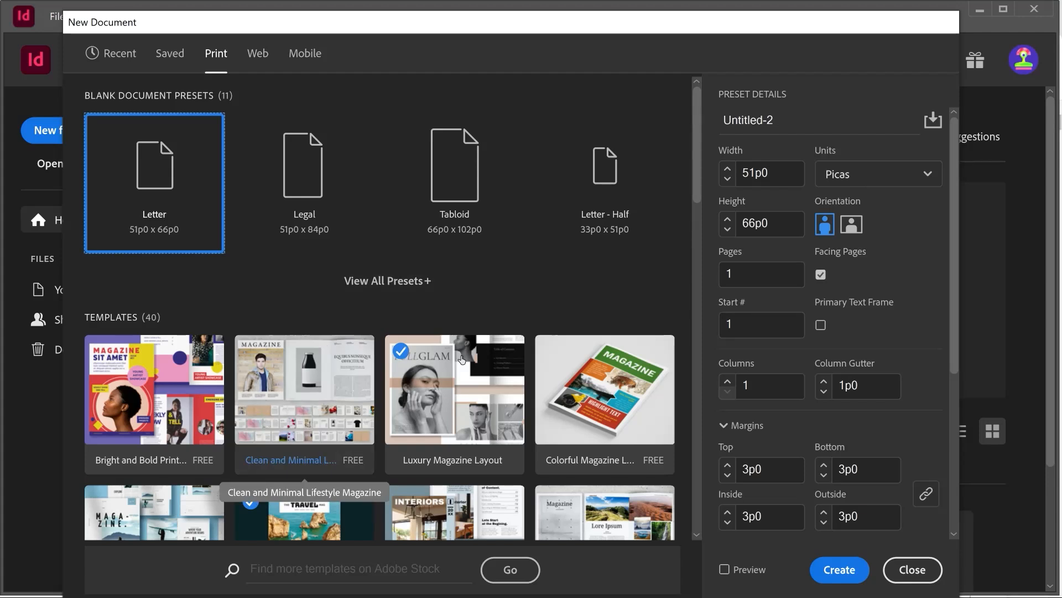
click(259, 54)
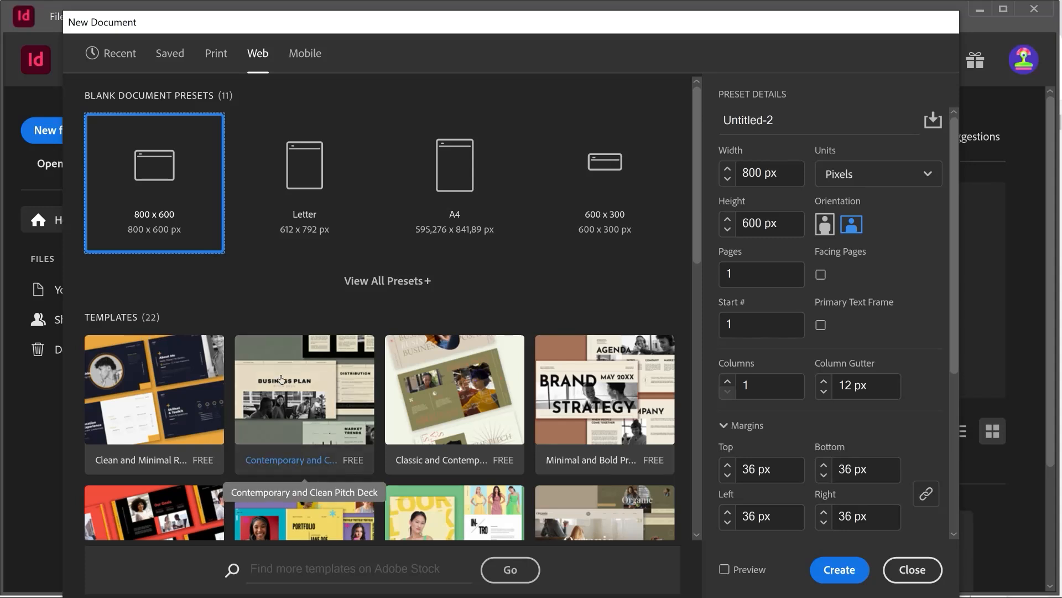
click(306, 55)
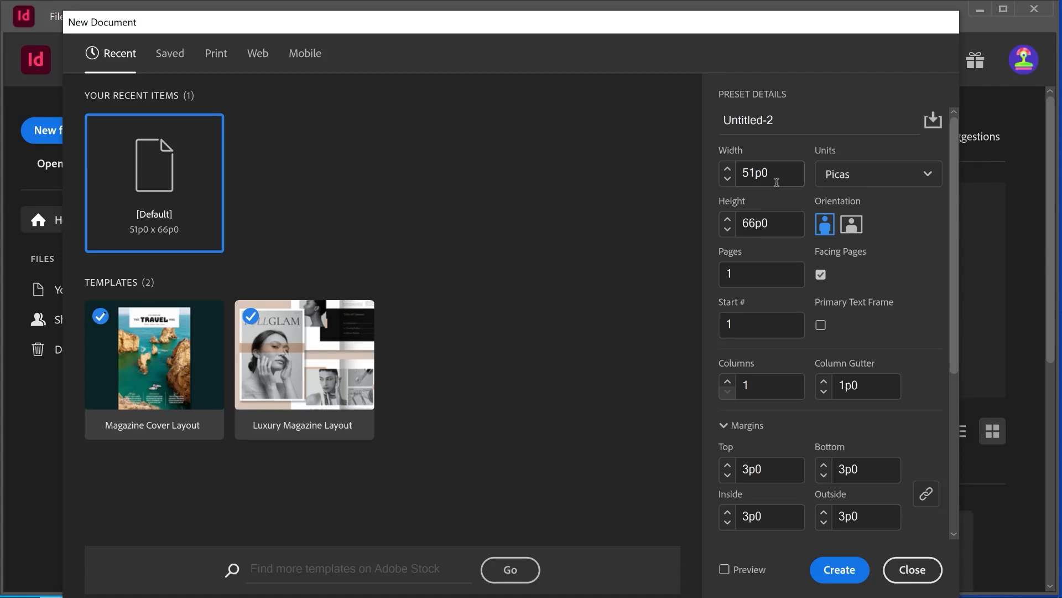
Step: Set the document units to Centimeters and the page size to 15 cm wide by 23 cm high
click(928, 177)
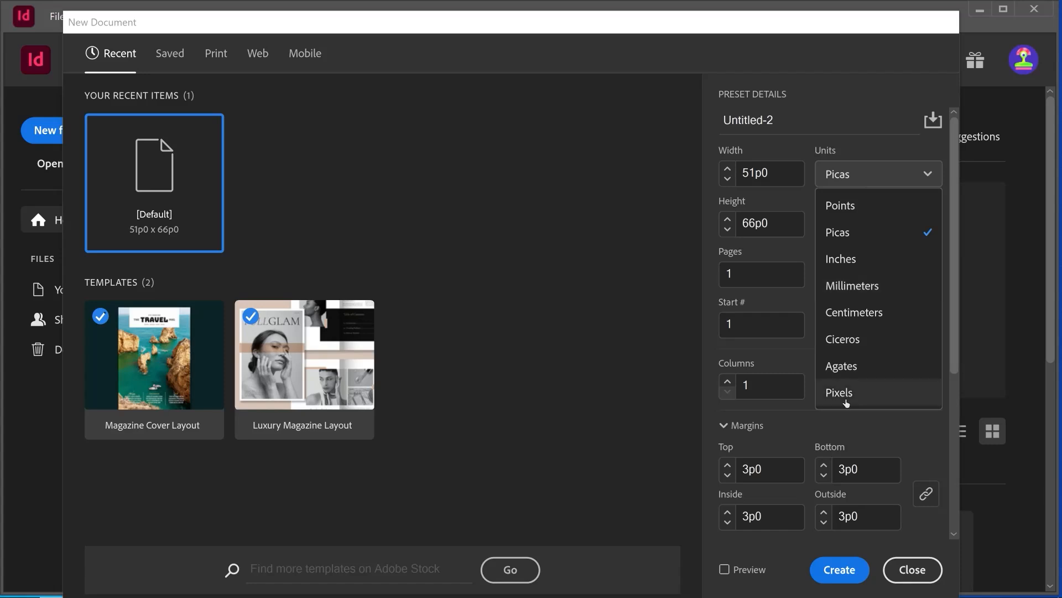
click(848, 321)
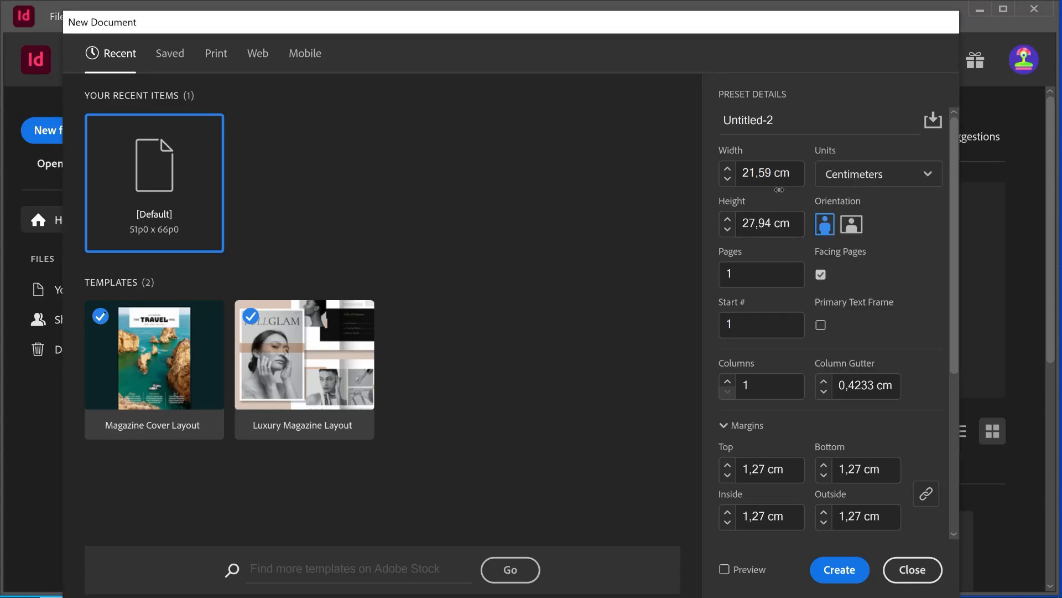
click(745, 166)
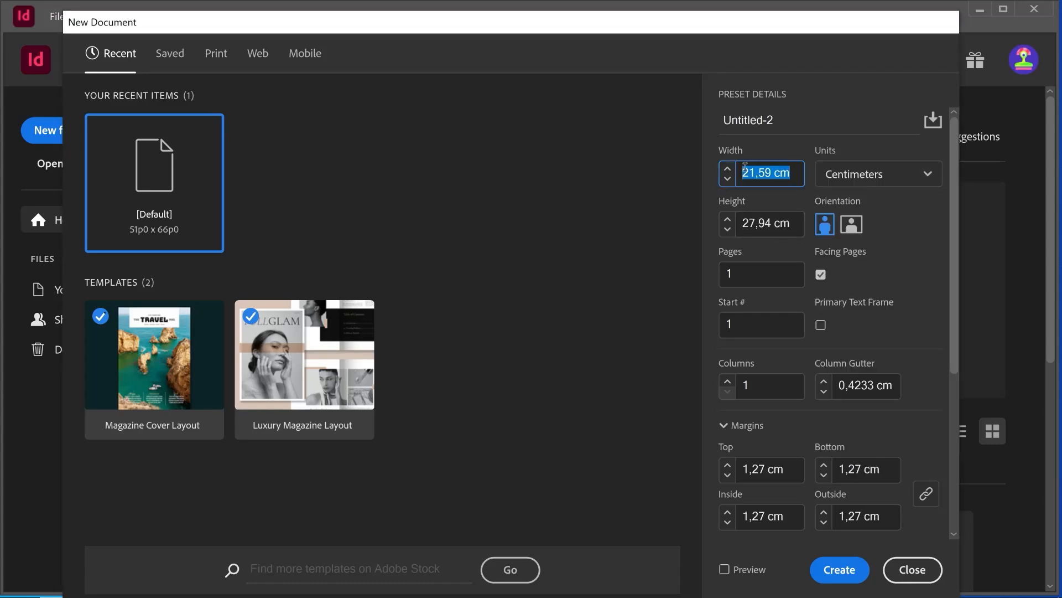
text(15)
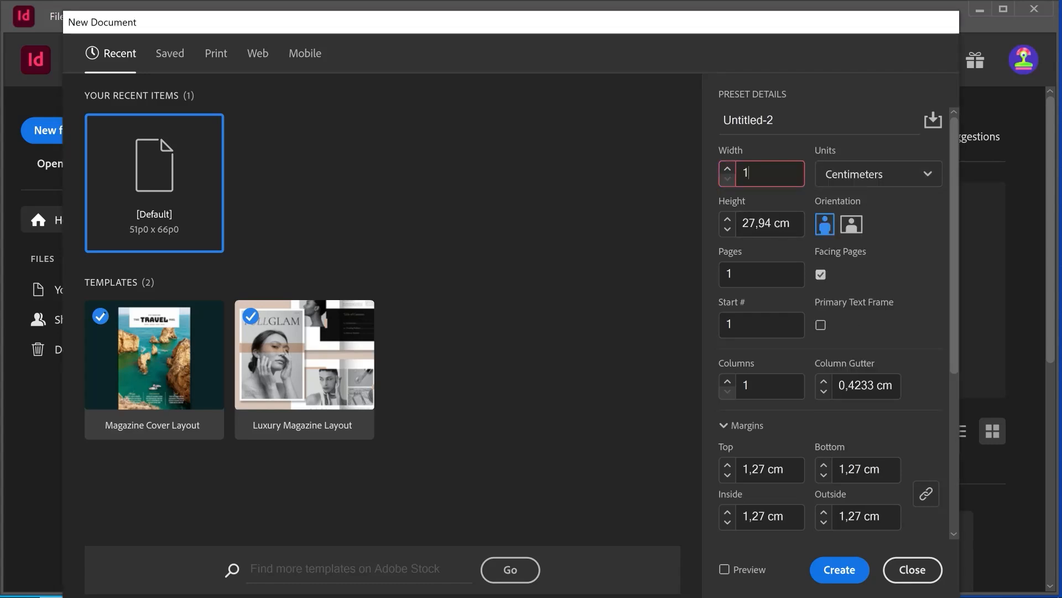
click(785, 218)
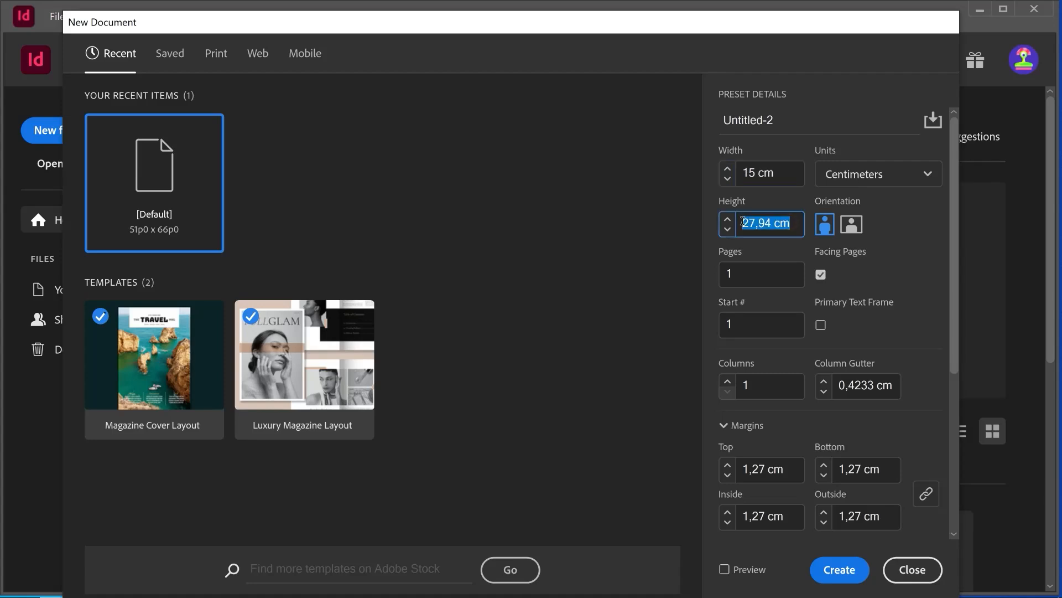
text(23)
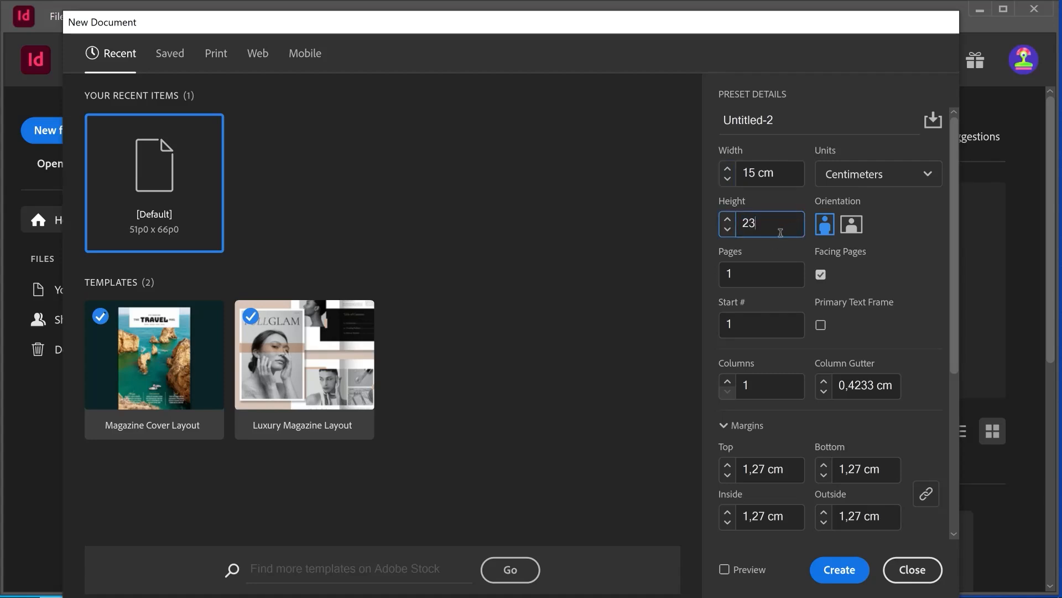
Step: Set the new document to 5 pages with page numbering starting at 3
click(763, 275)
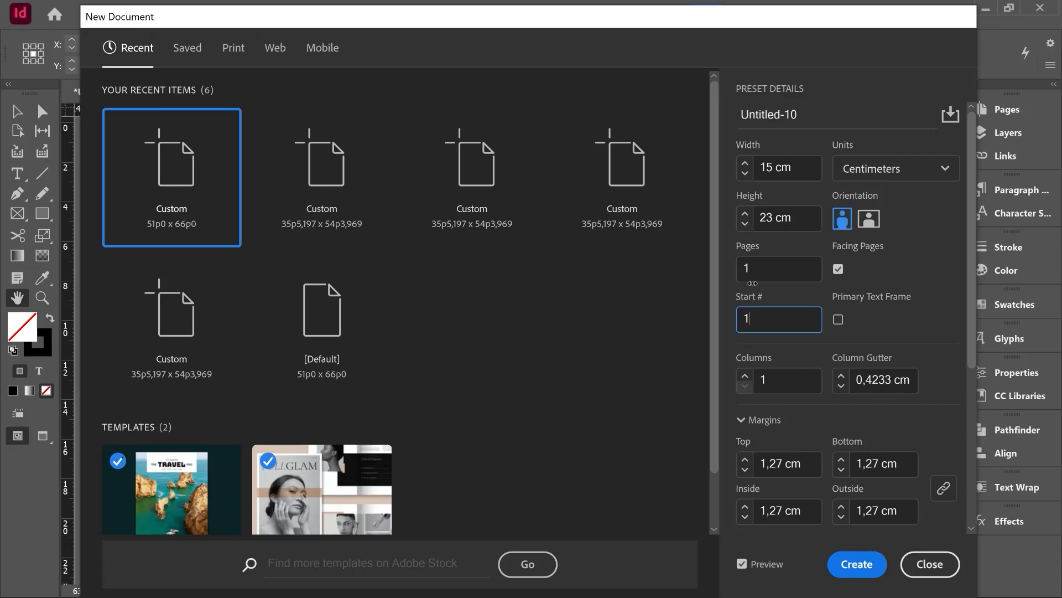
double_click(758, 267)
text(5)
click(744, 316)
double_click(758, 320)
text(3)
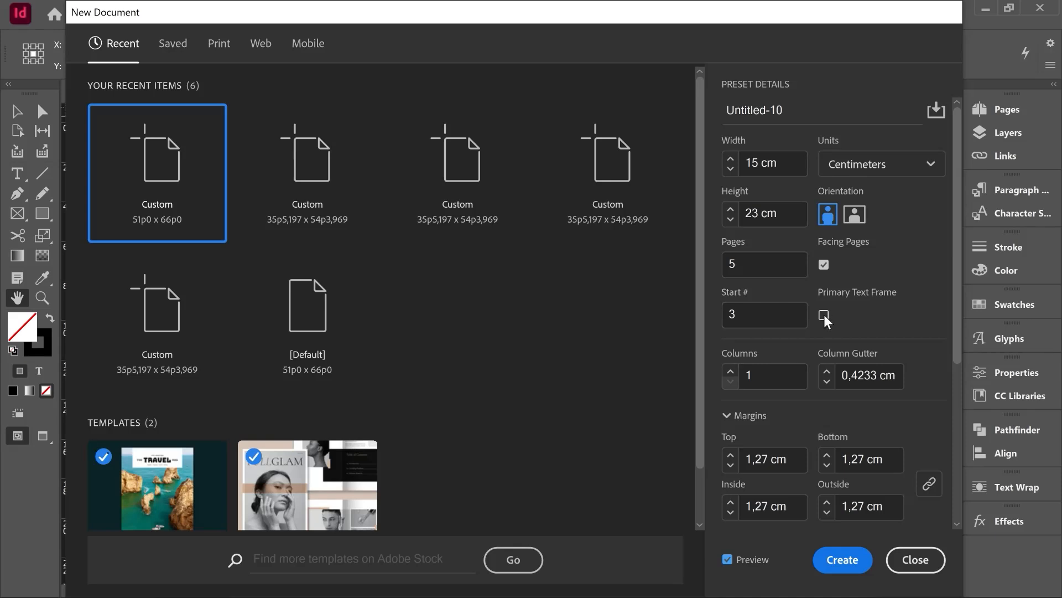
Step: Enable the primary text frame and set up 3 columns with a 0,5 cm gutter
click(824, 316)
click(730, 372)
click(731, 373)
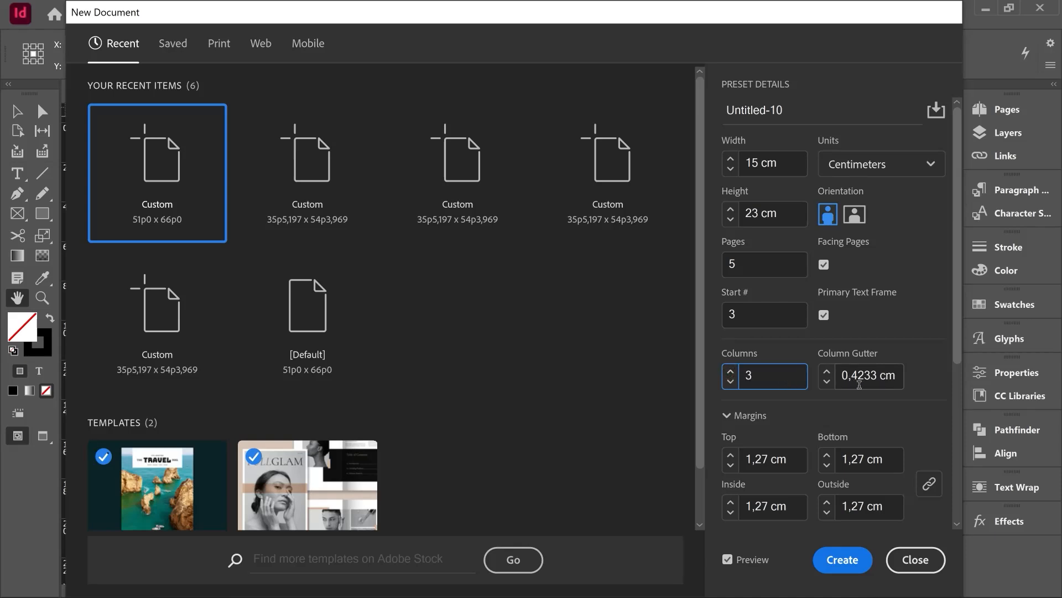
click(827, 375)
click(827, 371)
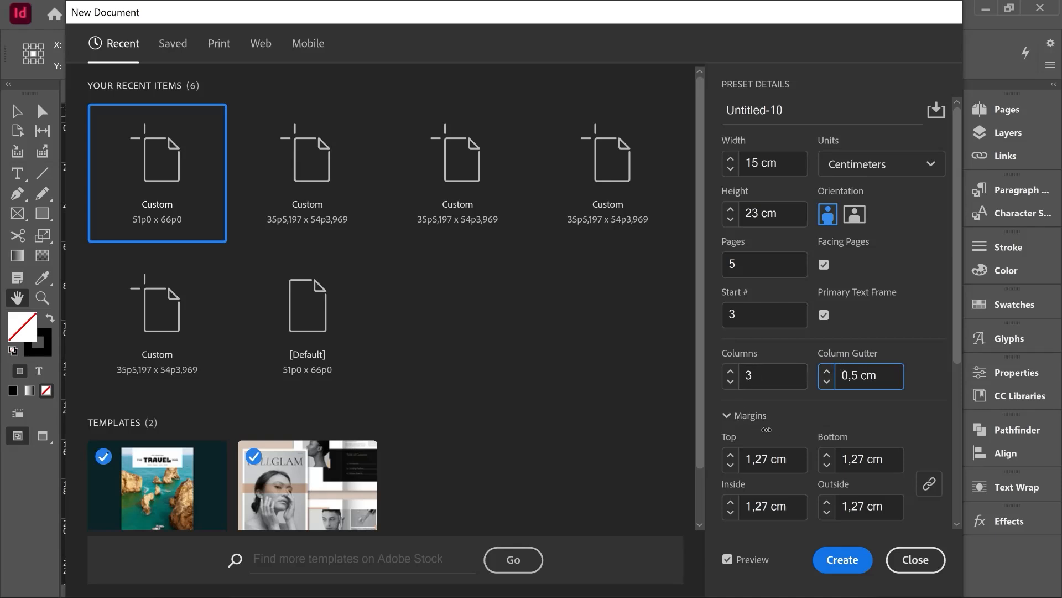
Step: Set the top, bottom, inside and outside margins to a linked value of 2 cm
scroll(766, 429, down, 2)
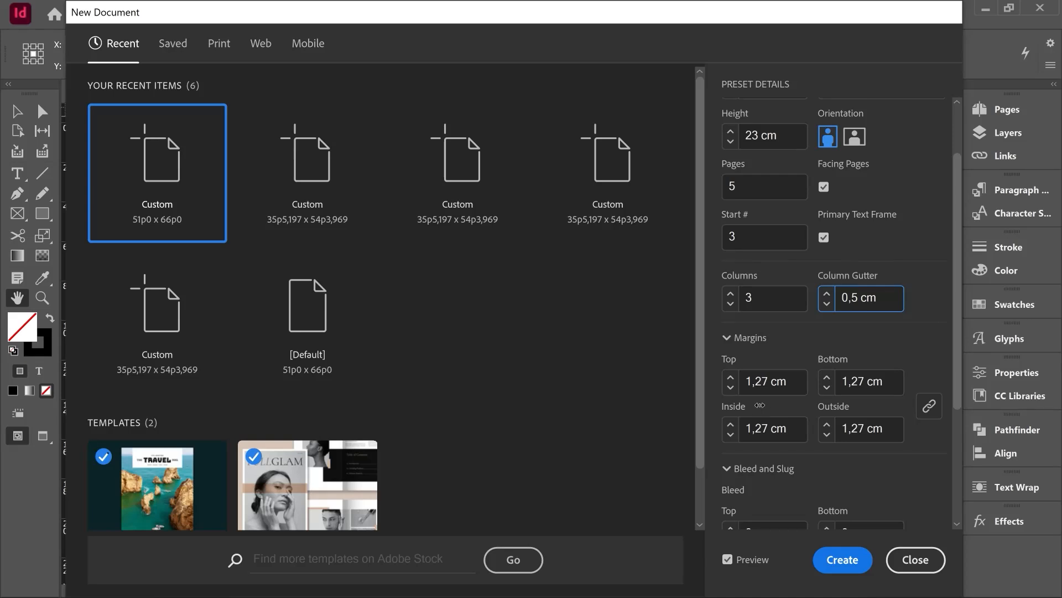
scroll(760, 405, down, 1)
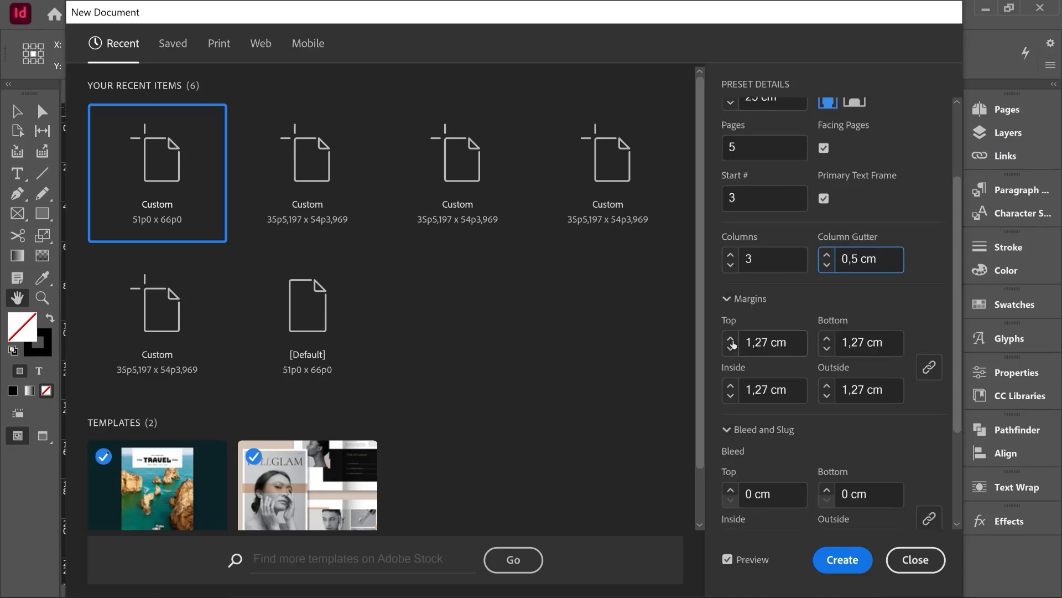
click(731, 340)
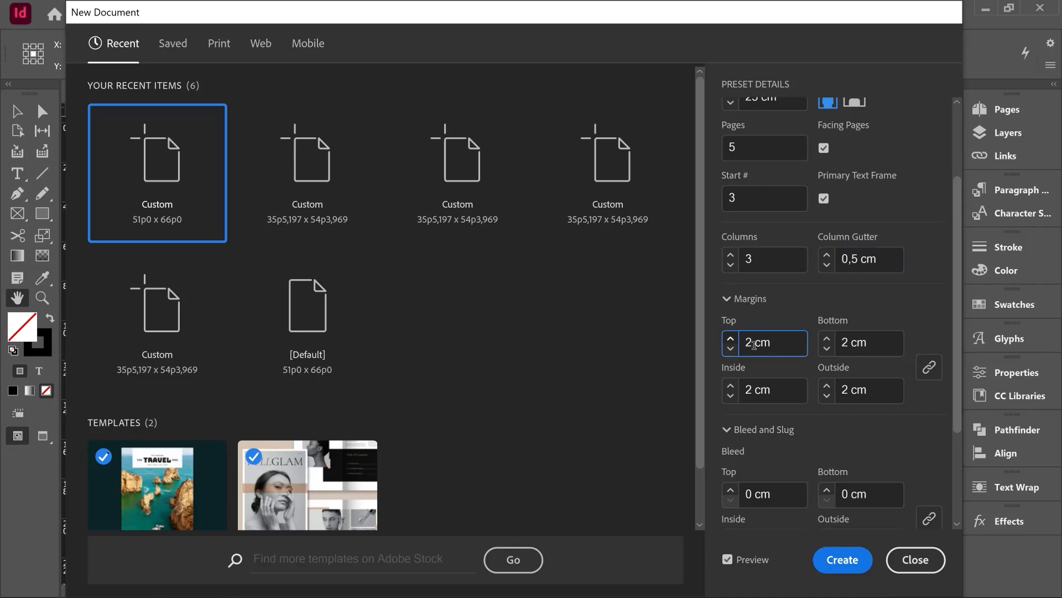
click(929, 367)
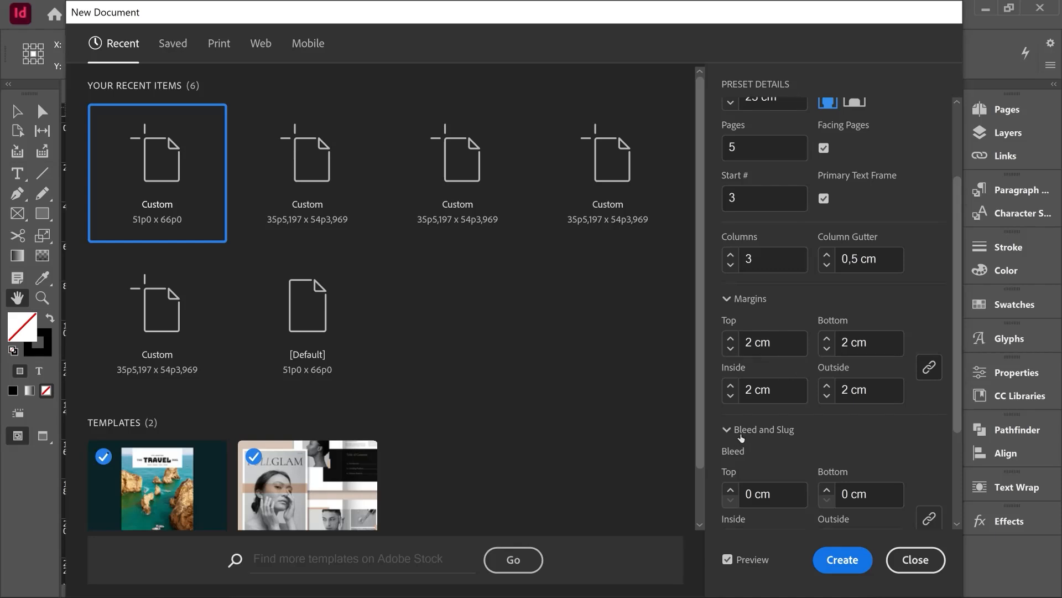
Step: Set the document's top bleed to 0,3 cm
scroll(756, 436, down, 2)
click(750, 377)
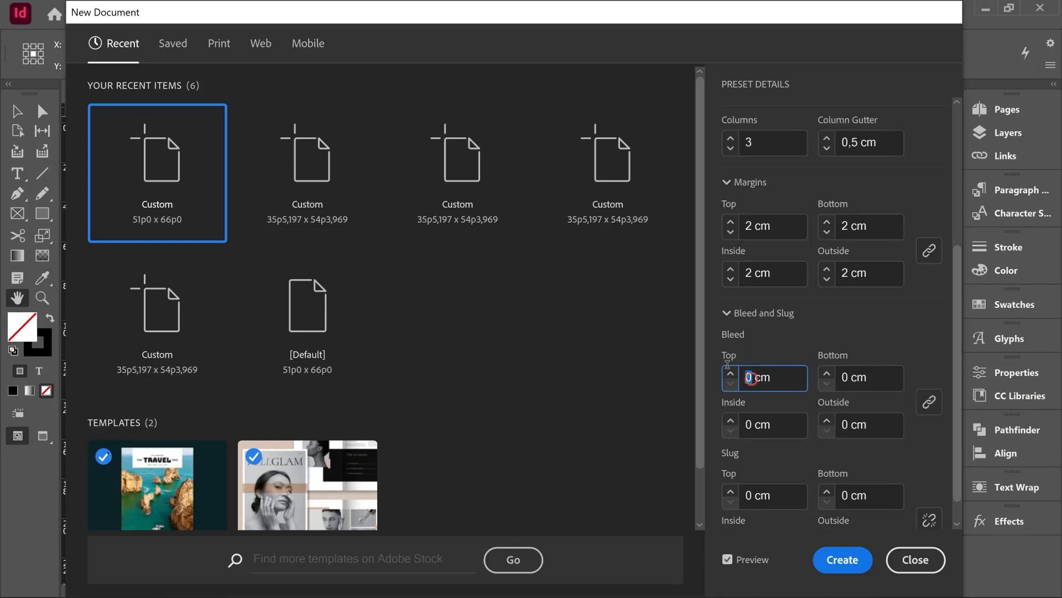
text(,3)
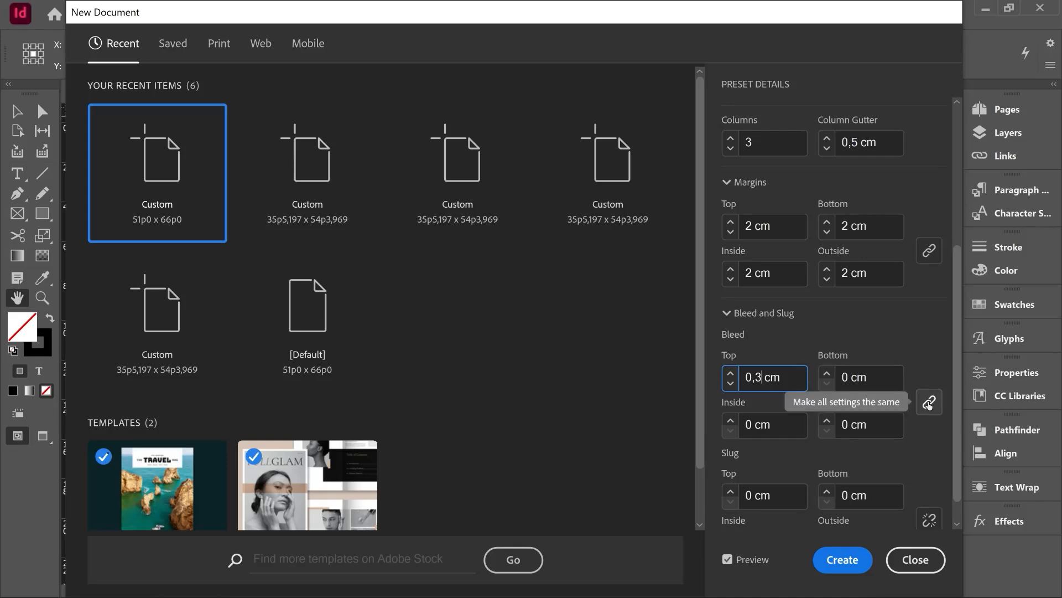
Step: Apply the 0,3 cm bleed to all sides and set a linked slug of 4 cm on every side
click(854, 378)
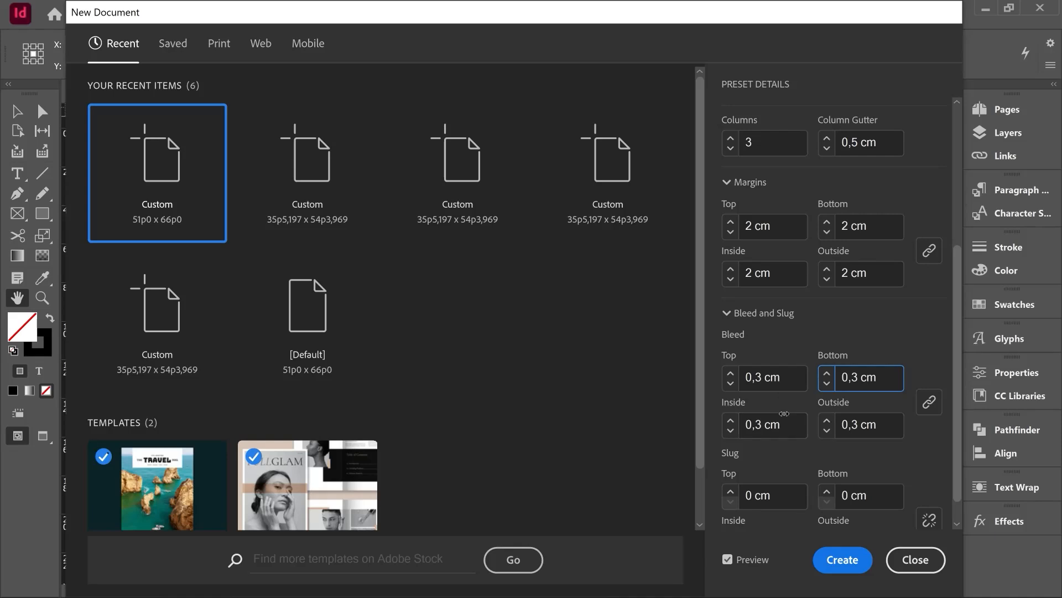
scroll(797, 421, down, 1)
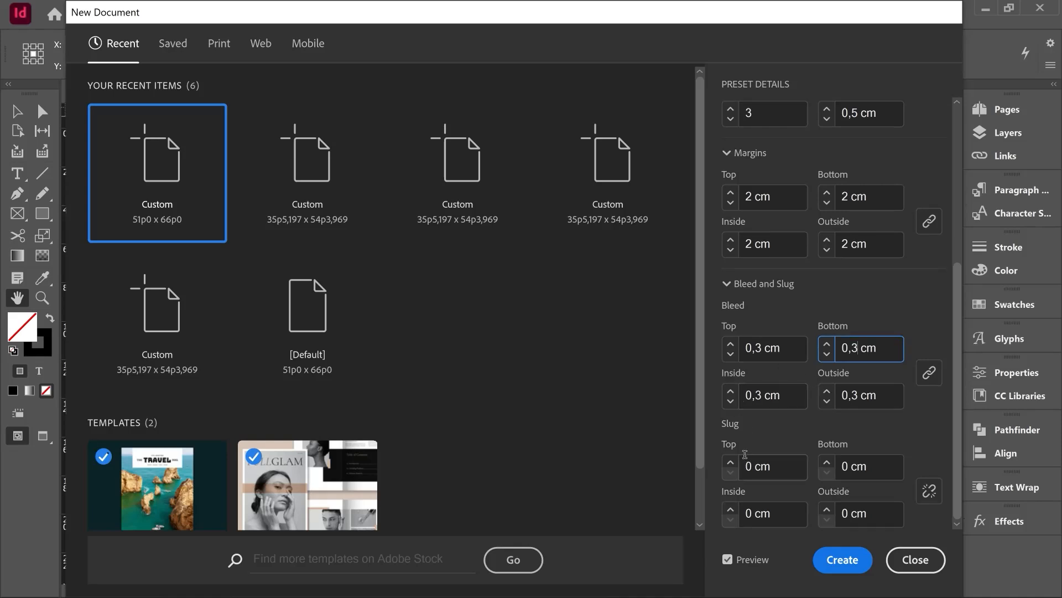
double_click(742, 466)
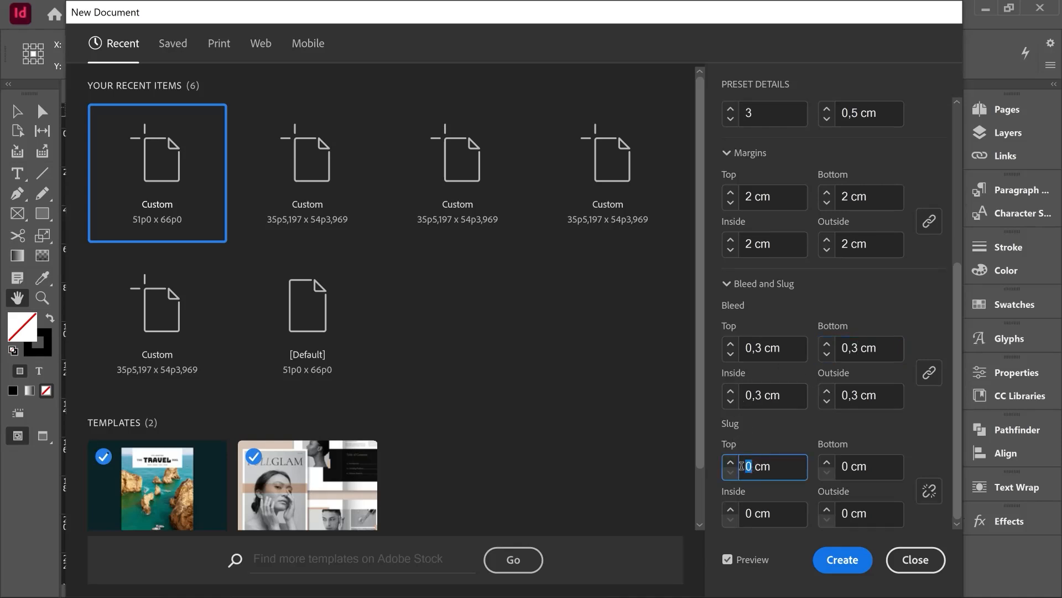
text(4)
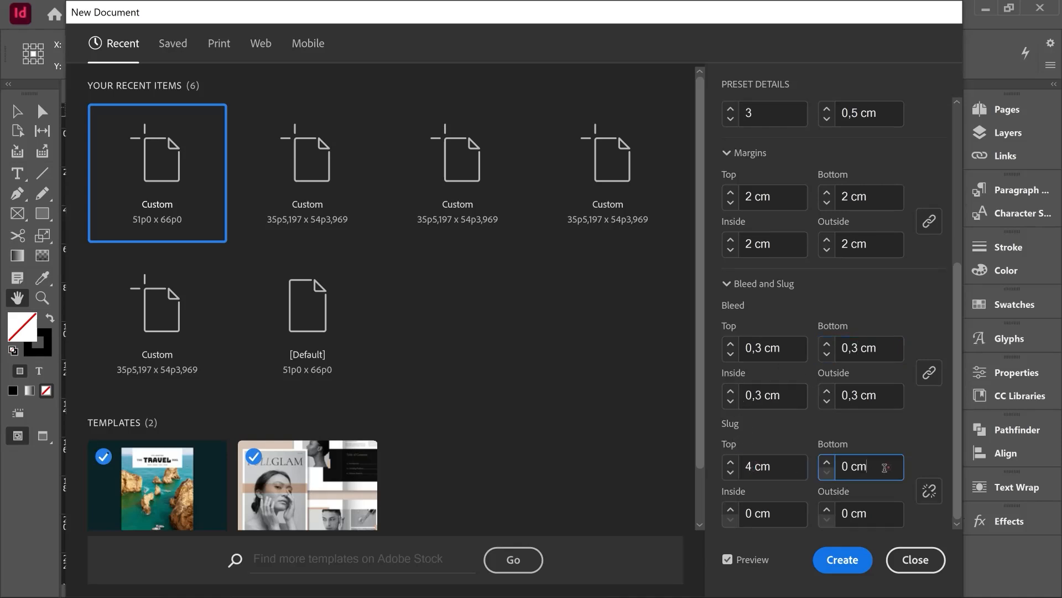
click(929, 491)
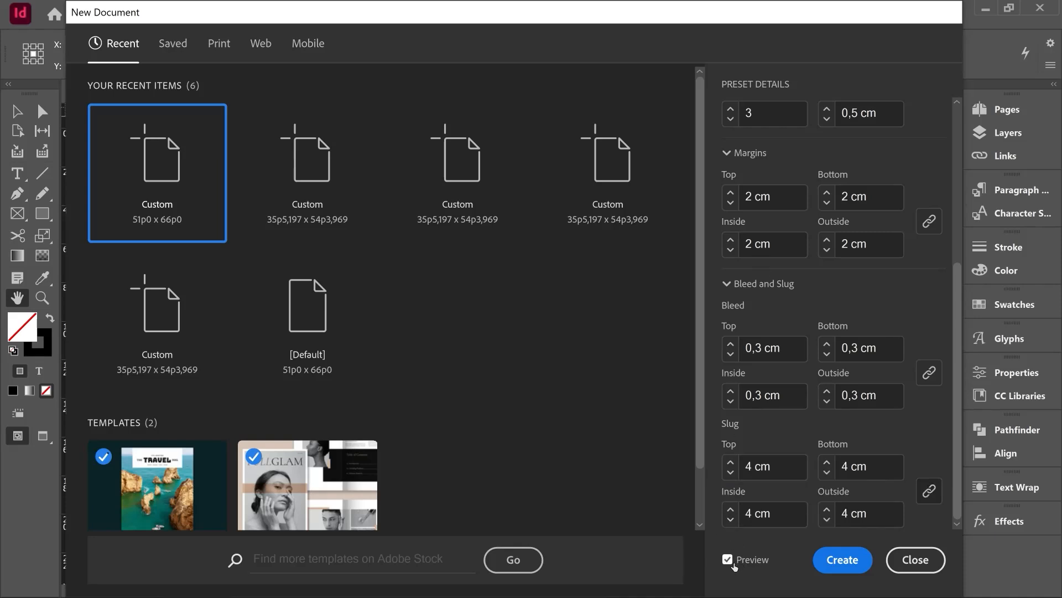
Step: Move the new document dialog aside to check the page preview, and create the document
drag(906, 14, 260, 15)
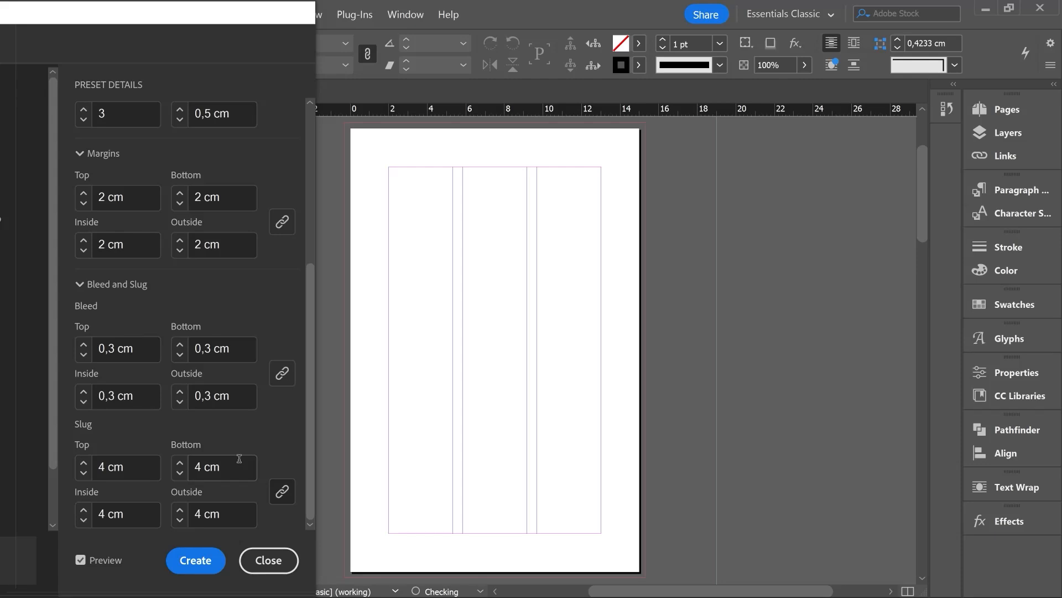
click(195, 560)
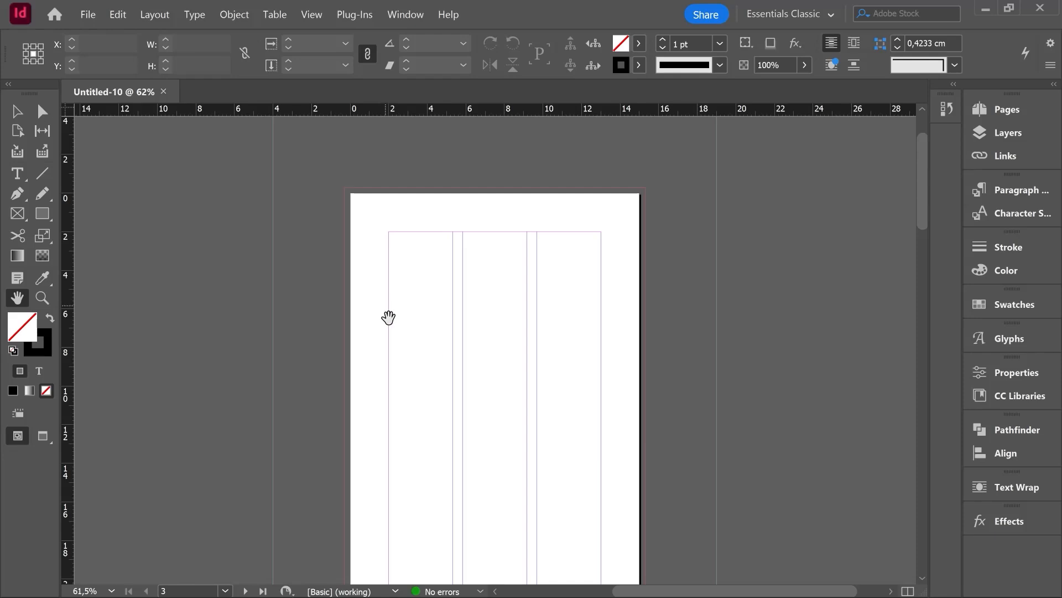
scroll(332, 233, up, 1)
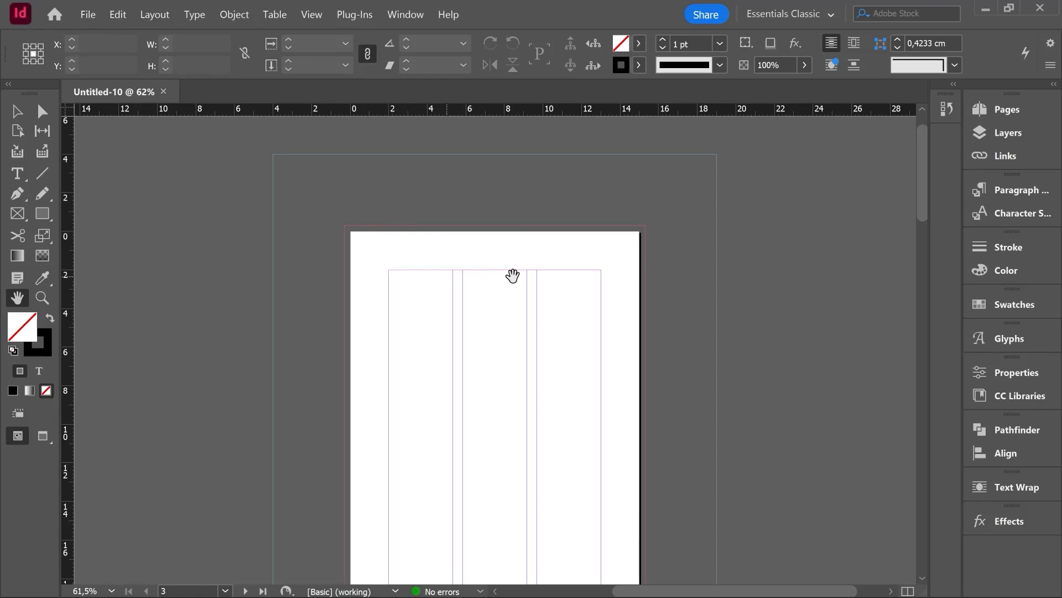
scroll(602, 313, down, 2)
scroll(596, 225, down, 2)
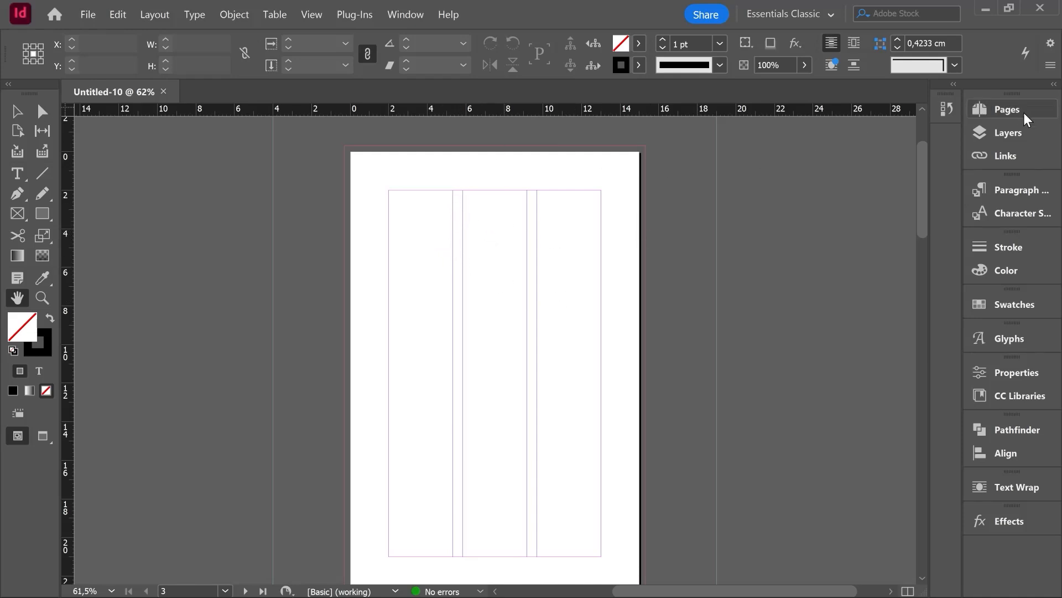
Step: Show the document's page thumbnails and select the primary text frame on page 3
click(1007, 109)
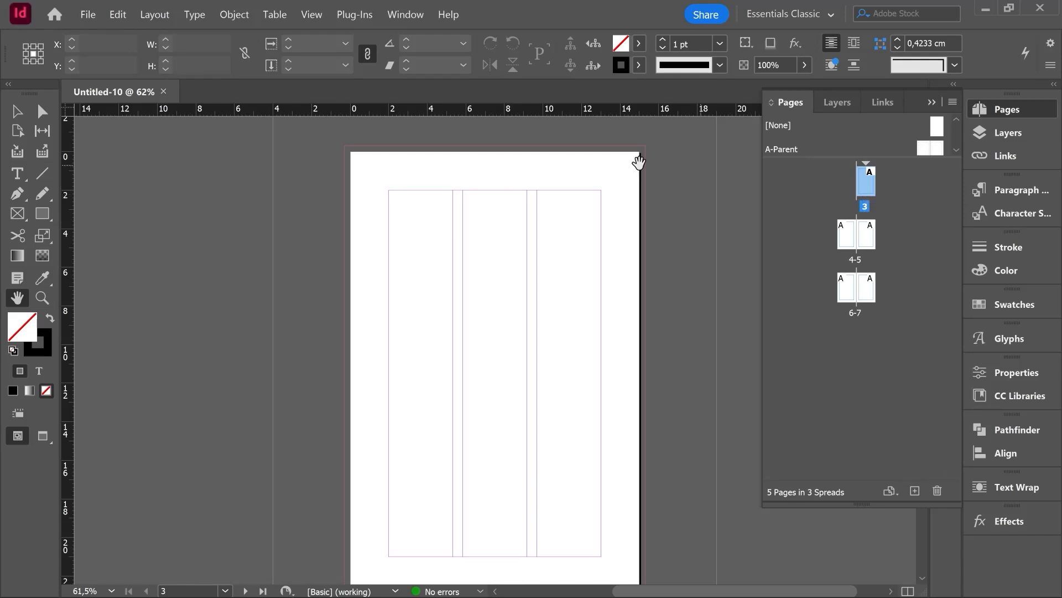
key(v)
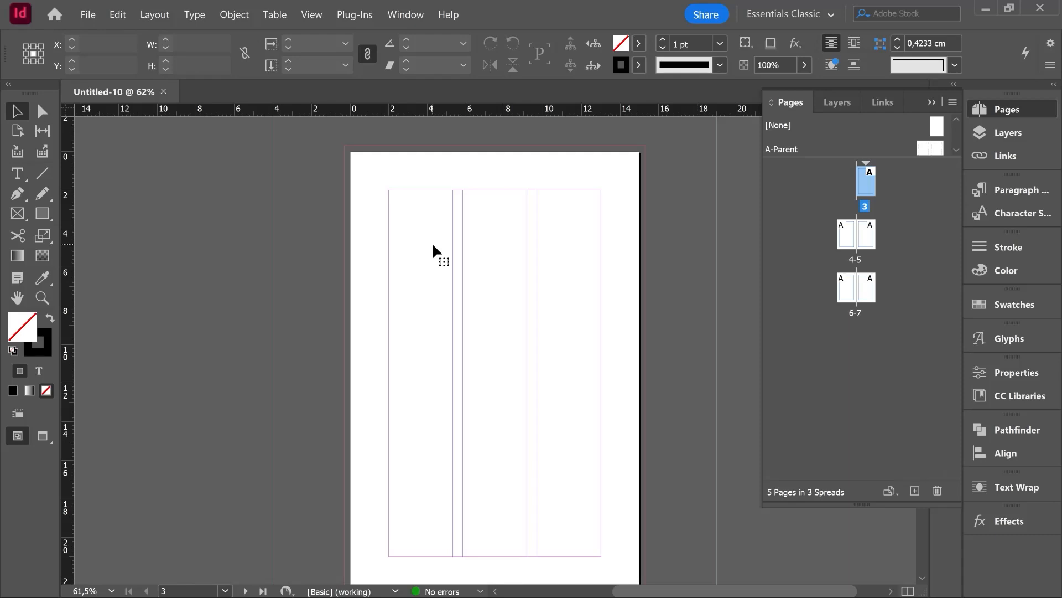
click(432, 250)
scroll(440, 271, up, 1)
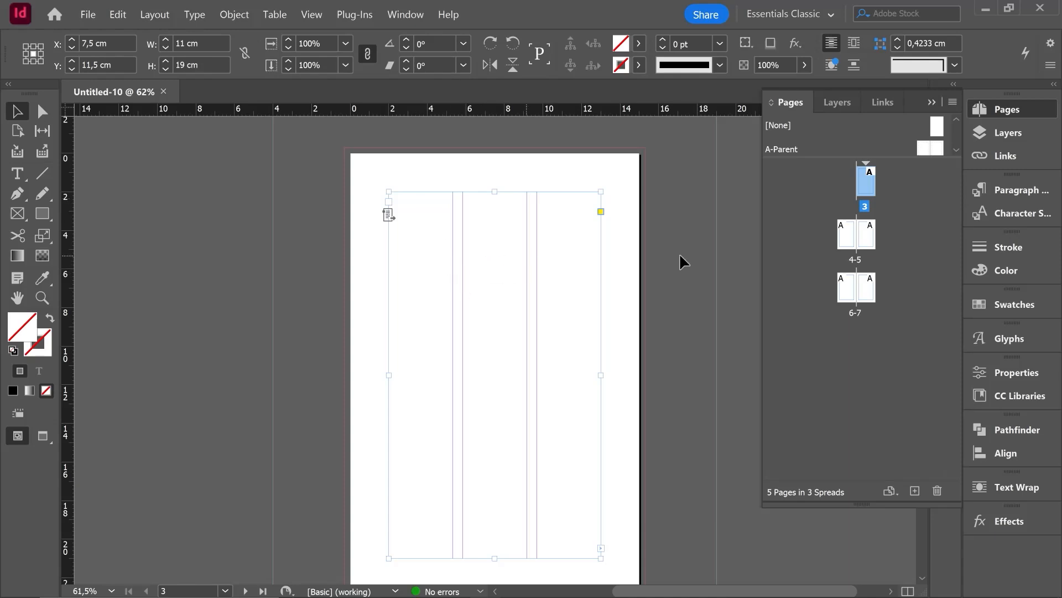
Step: Go to pages 4 and 6 in turn and select the primary text frame on each
double_click(846, 233)
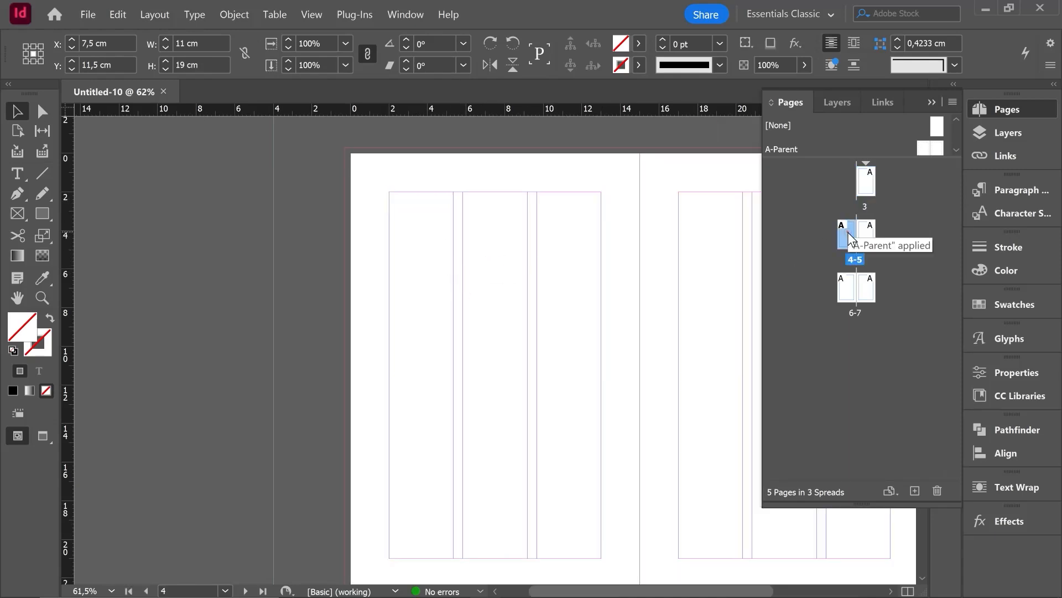
click(494, 297)
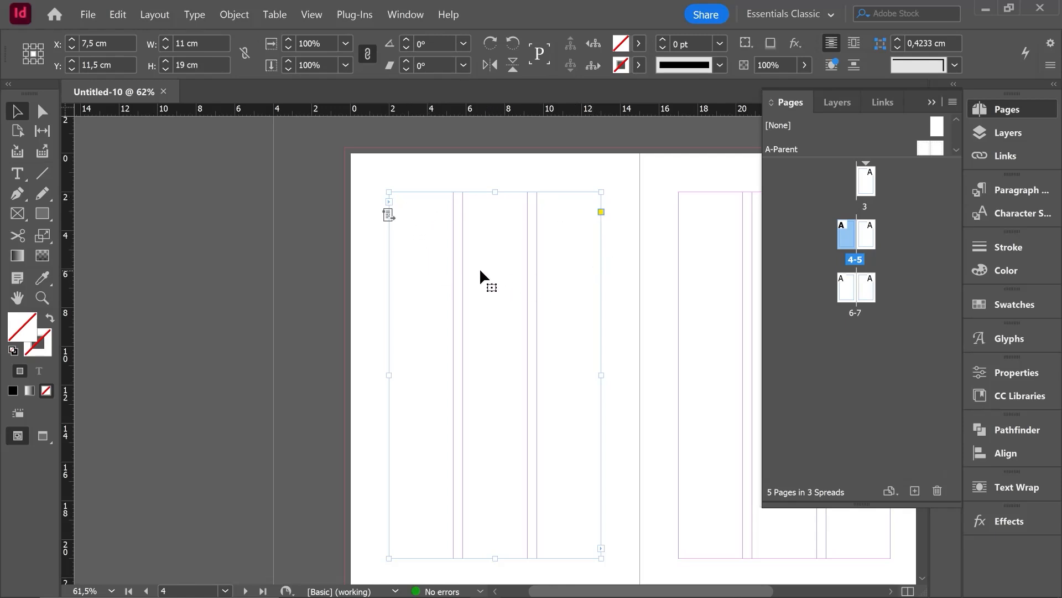
double_click(851, 287)
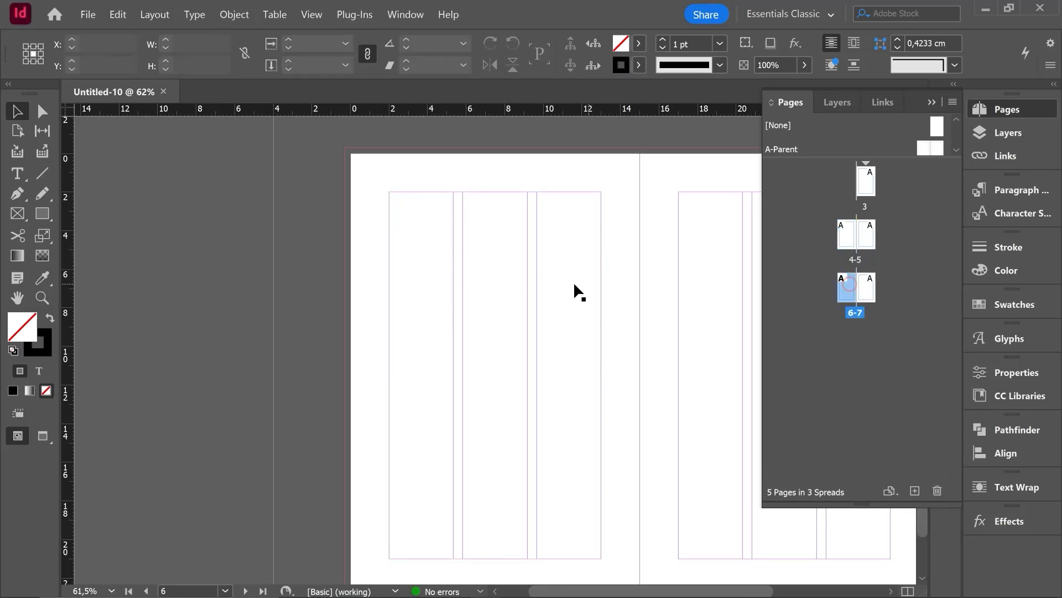
click(486, 257)
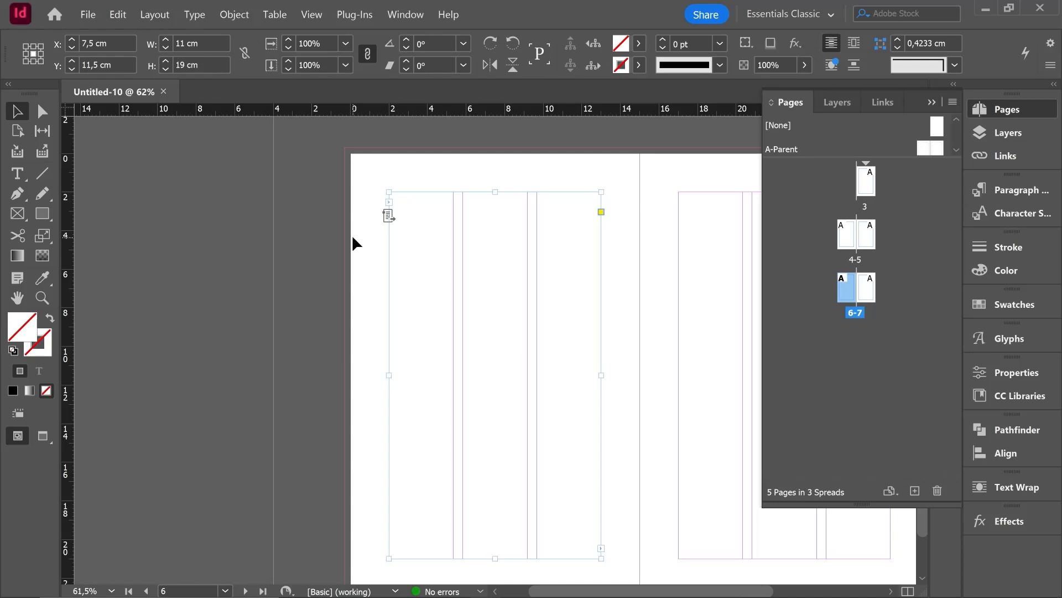
Step: Start another new document and set its units to centimeters
click(88, 14)
mouse_move(97, 31)
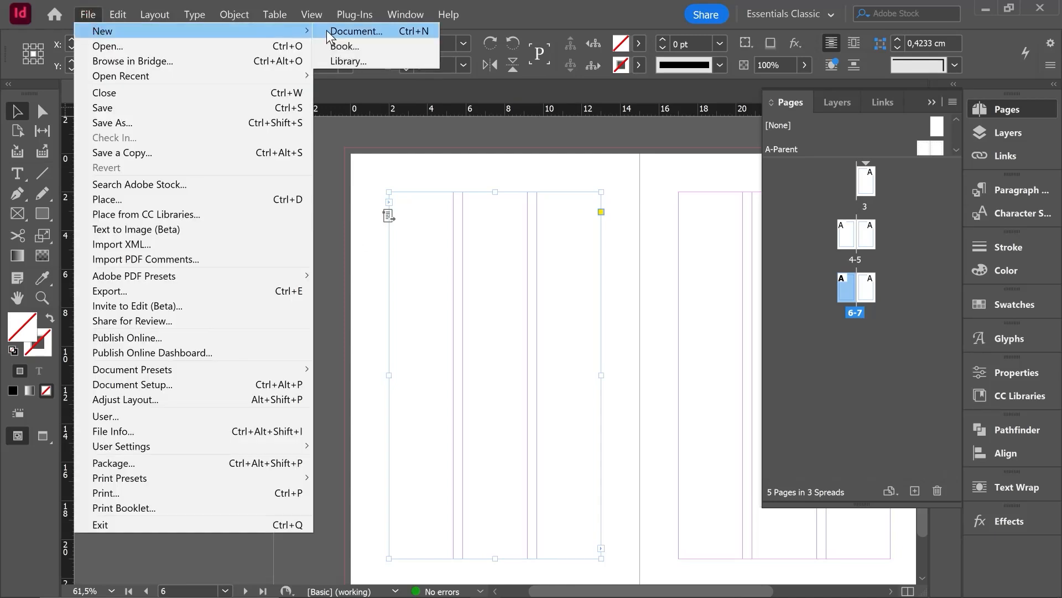
click(343, 31)
drag(508, 24, 687, 19)
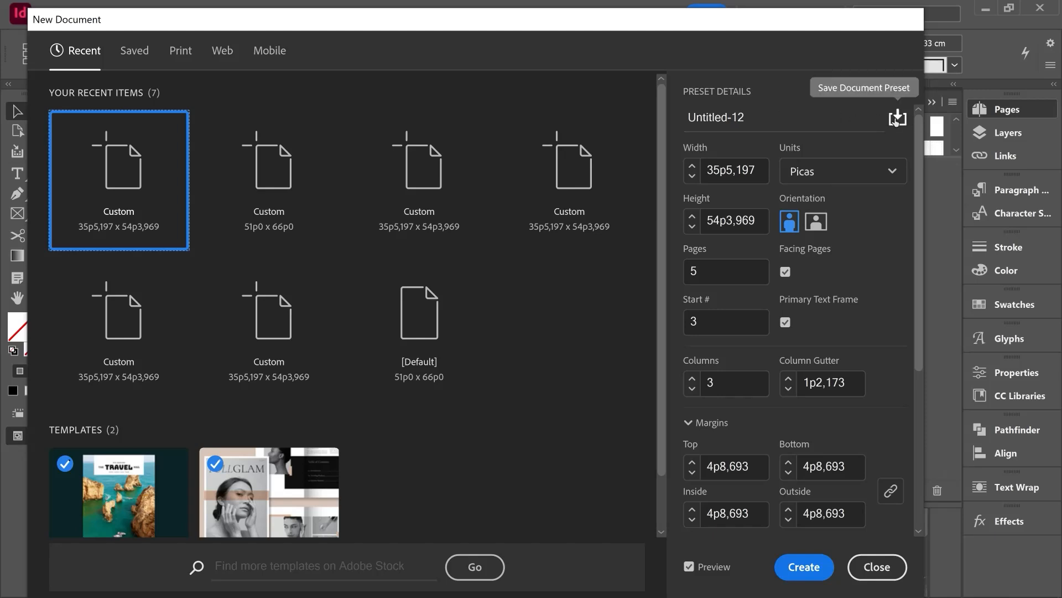
click(852, 176)
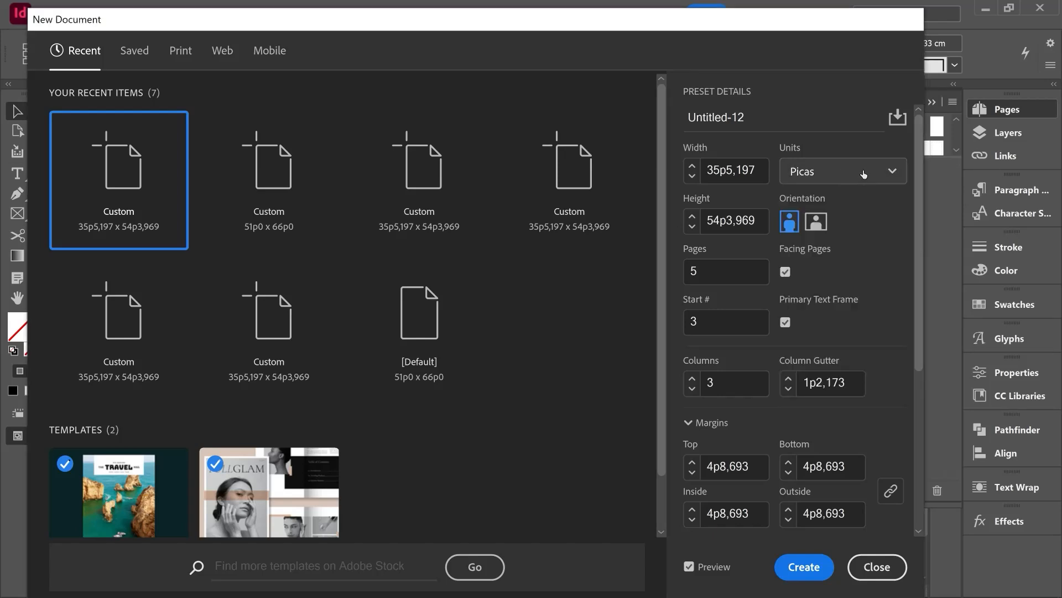
click(815, 308)
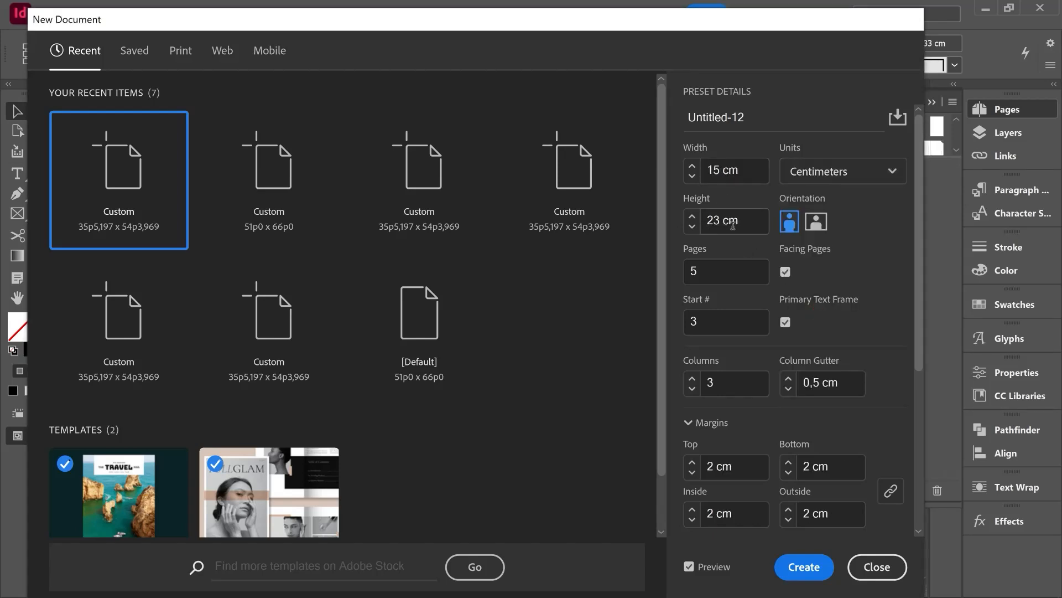
Step: Set the new document to 1 page with page numbering starting at 1
double_click(686, 269)
text(1)
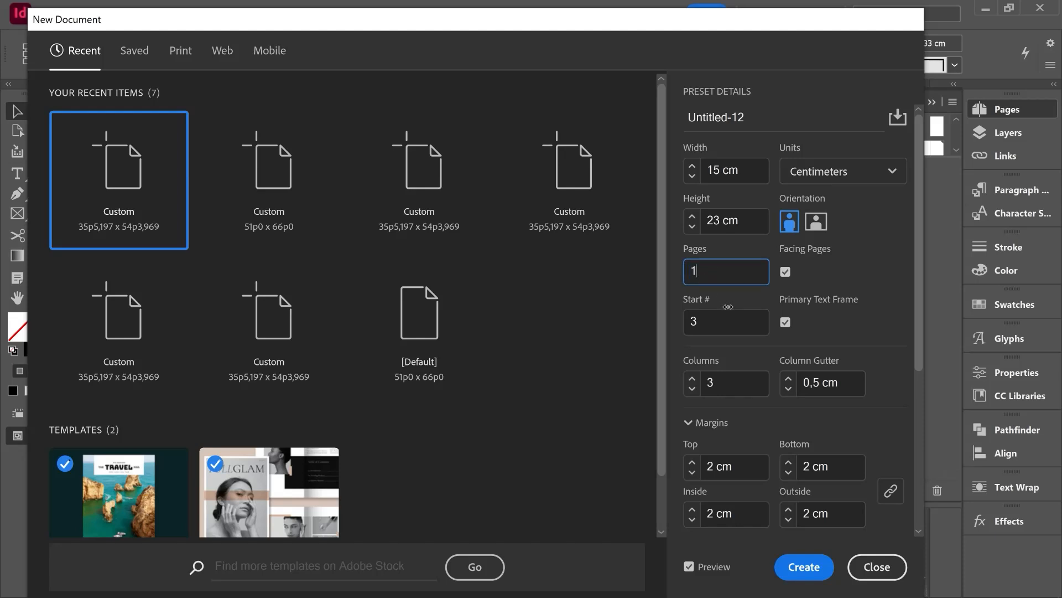
double_click(698, 321)
text(1)
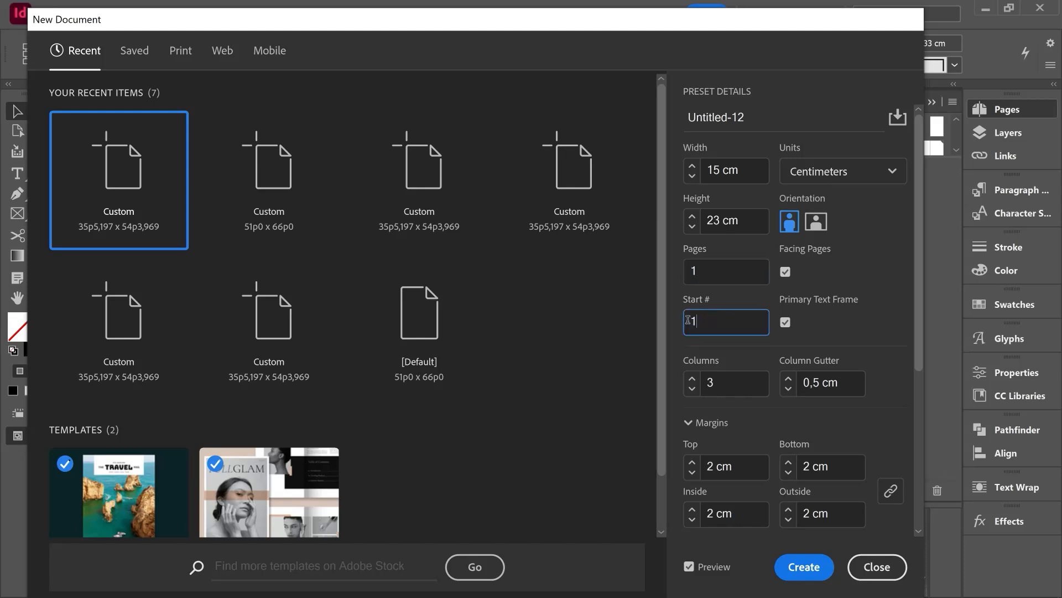
Step: Disable facing pages and the primary text frame, and reduce the layout to 1 column
click(786, 271)
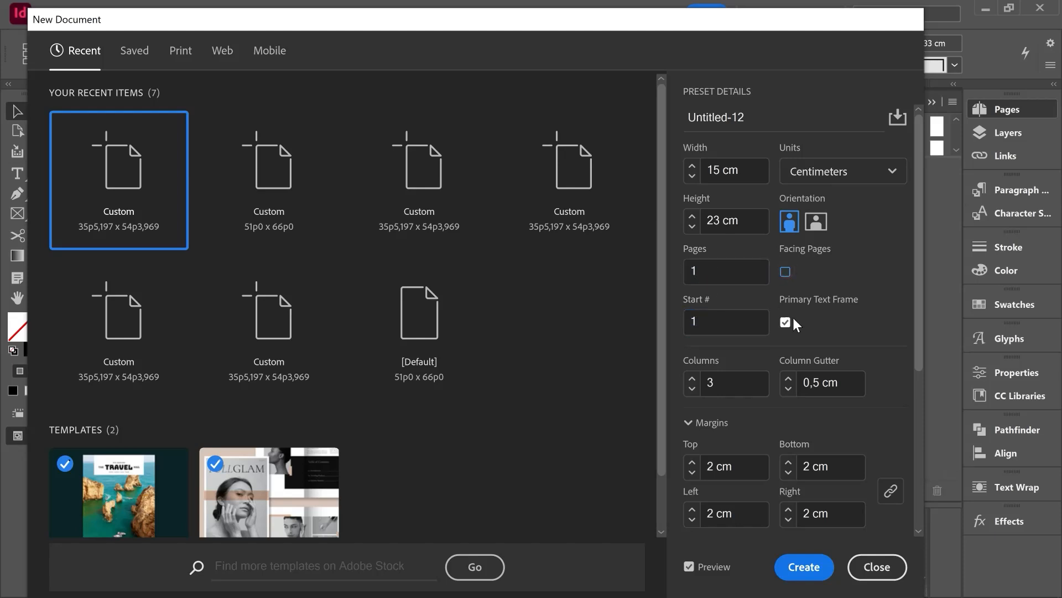
click(786, 323)
click(692, 390)
click(692, 389)
Step: Set the linked slug to 0 cm on all sides
scroll(737, 426, down, 4)
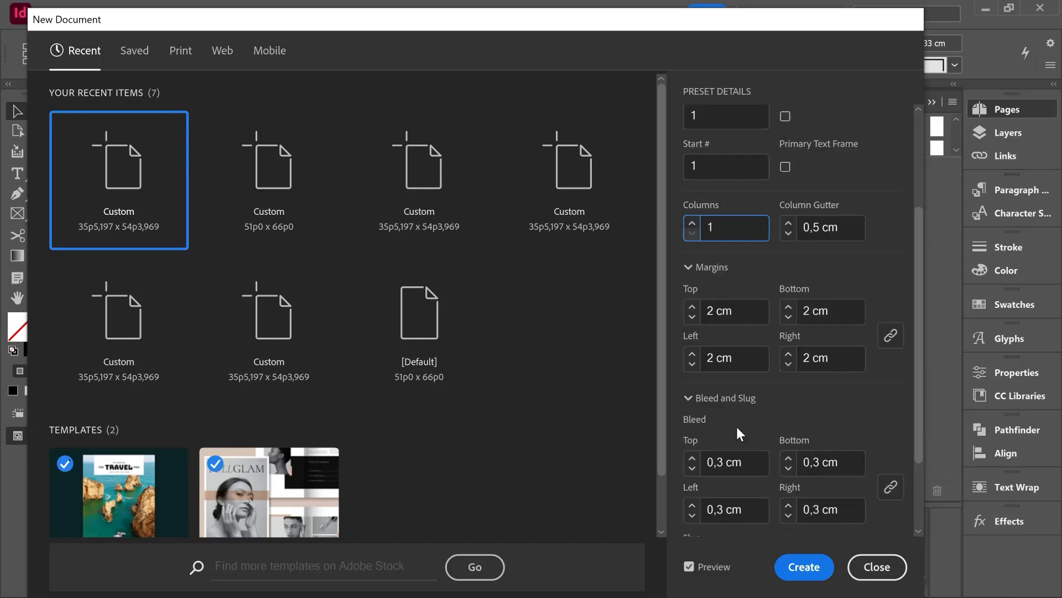
scroll(737, 433, down, 1)
scroll(737, 425, down, 2)
double_click(713, 474)
text(0)
click(813, 475)
scroll(791, 370, up, 7)
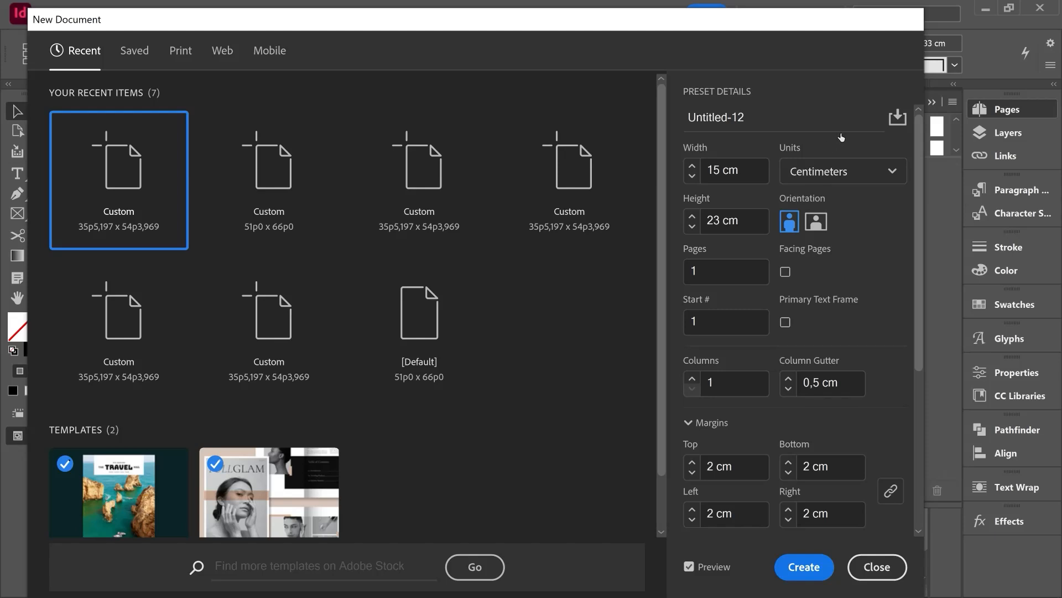
Step: Save the current settings as a document preset named "History front cover"
click(894, 118)
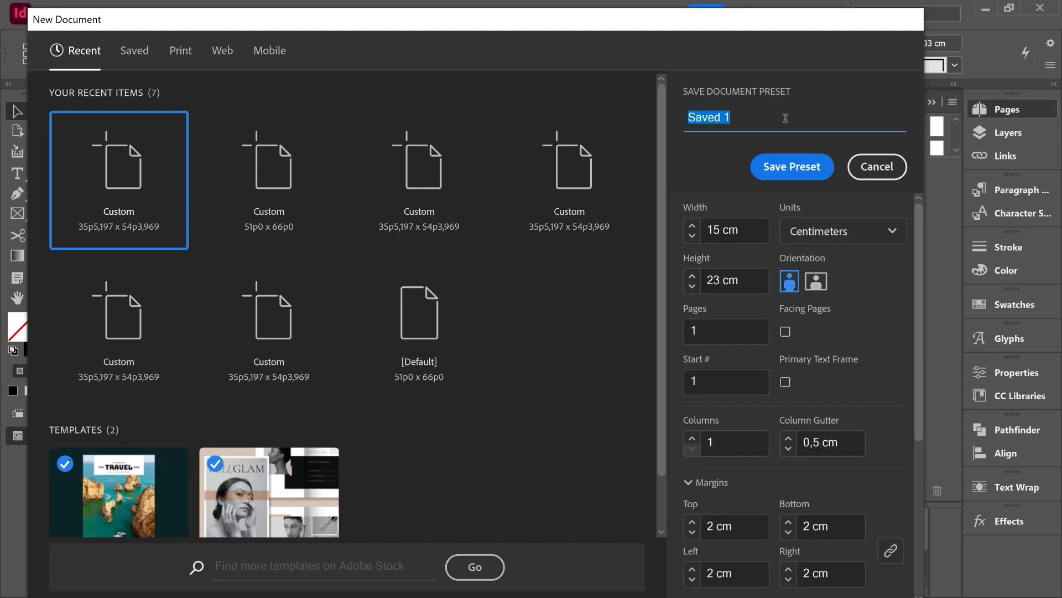
text(History cover)
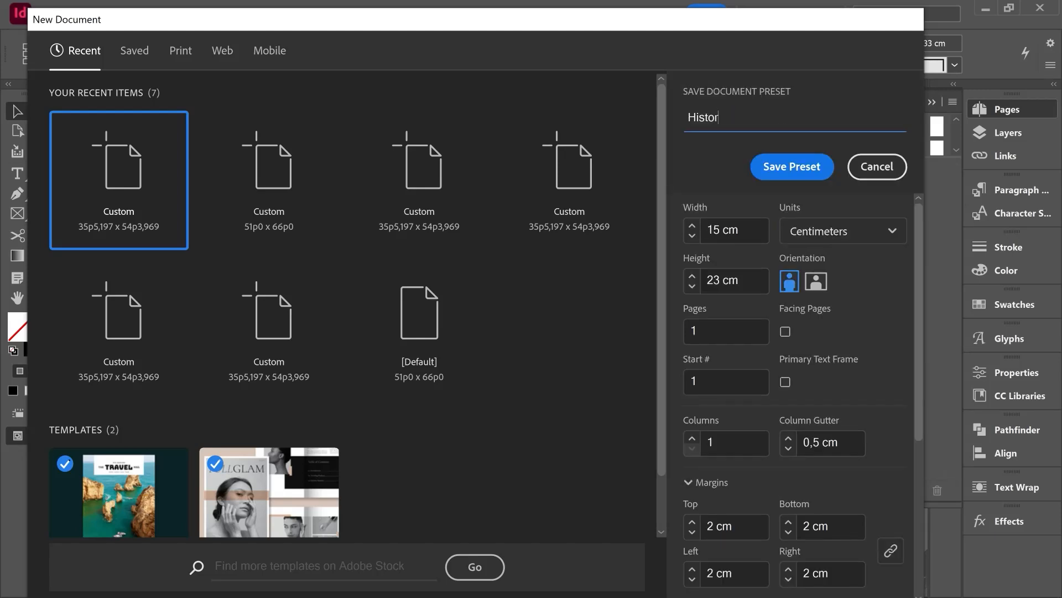
click(729, 115)
text(front)
click(784, 173)
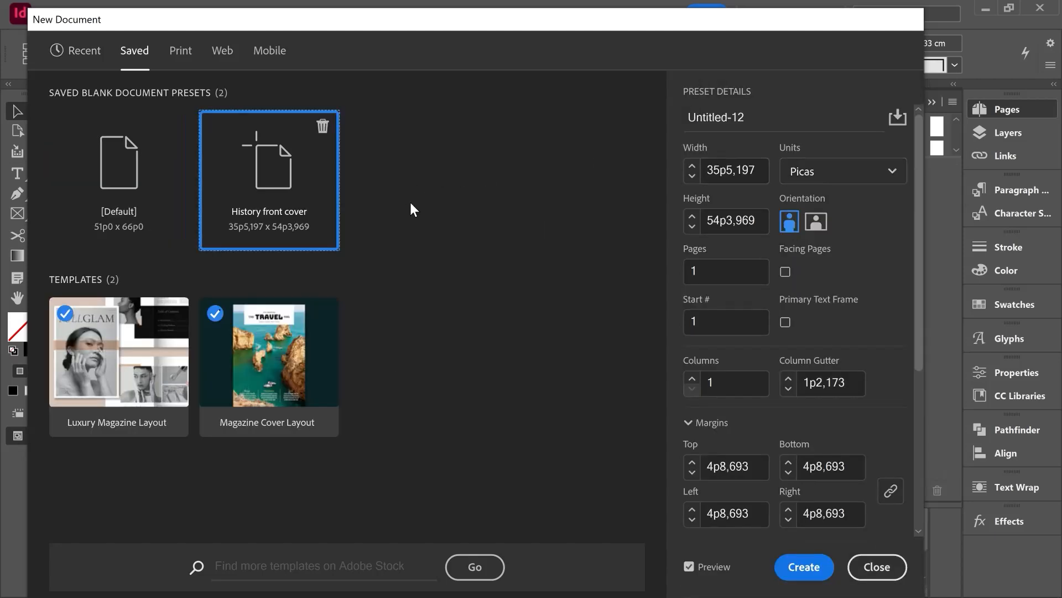